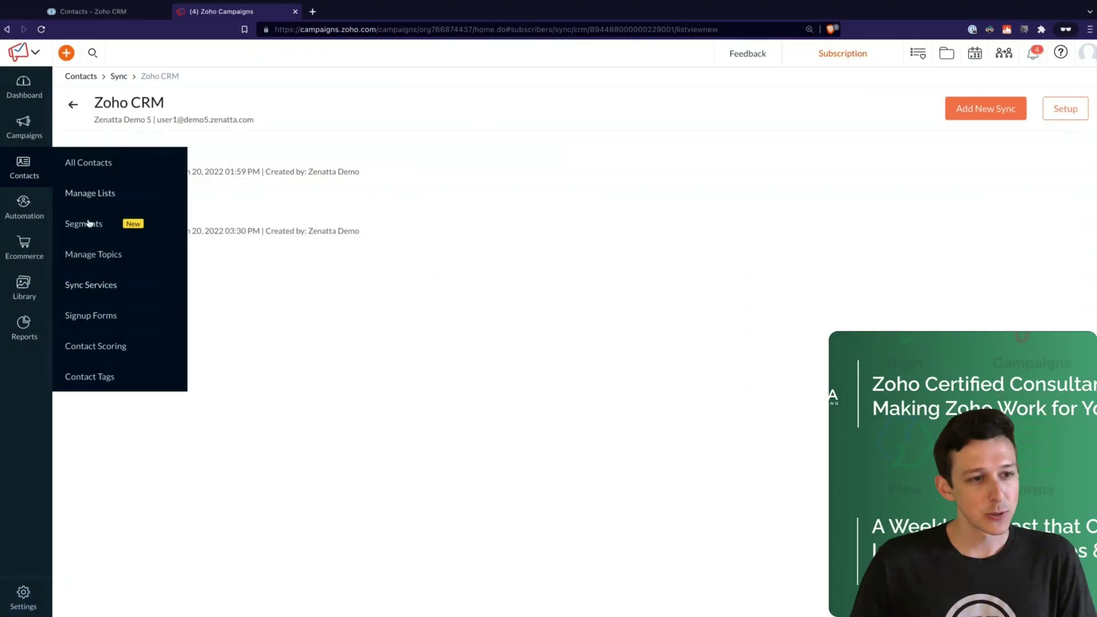
Open the Segments page from the Contacts submenu in Zoho Campaigns.
left_click(89, 225)
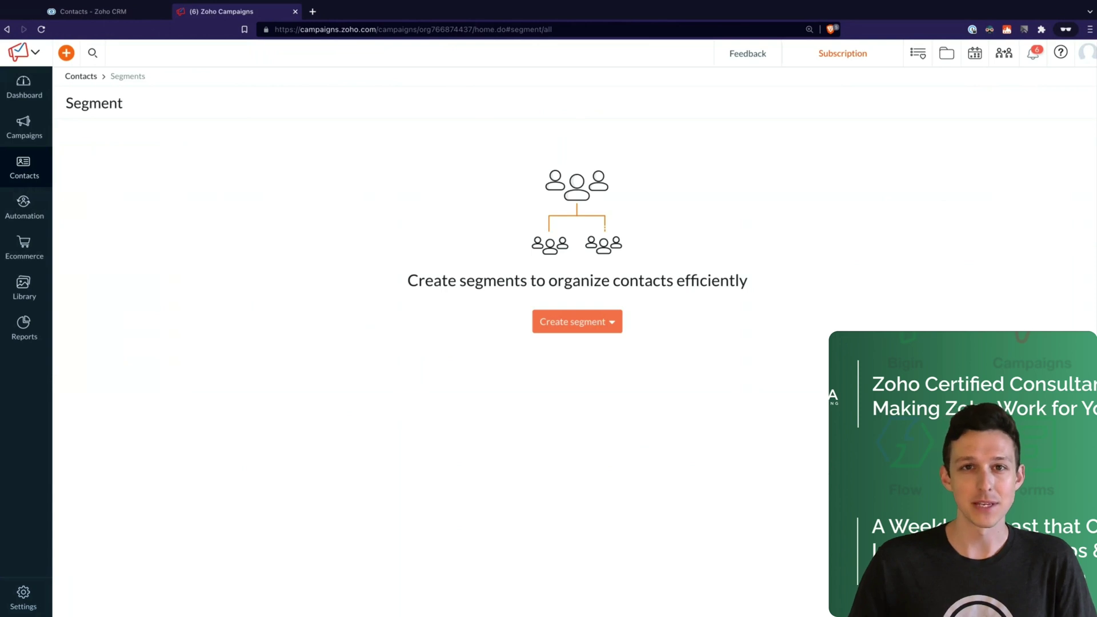
Switch to Zoho CRM's All Contacts view to see each contact's Interests values.
left_click(138, 16)
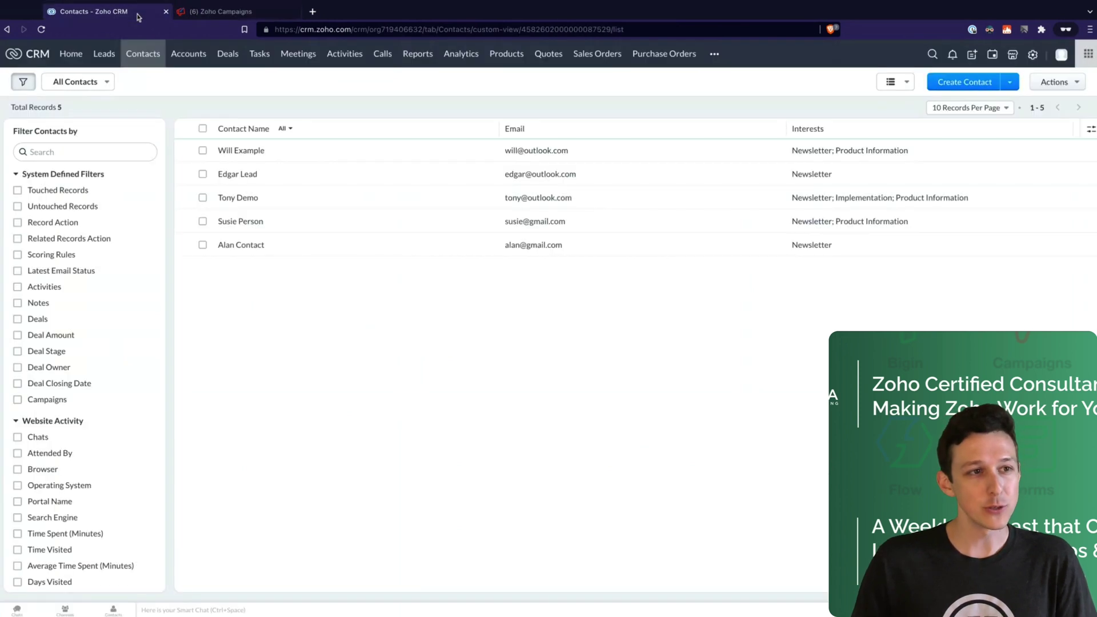
left_click(106, 81)
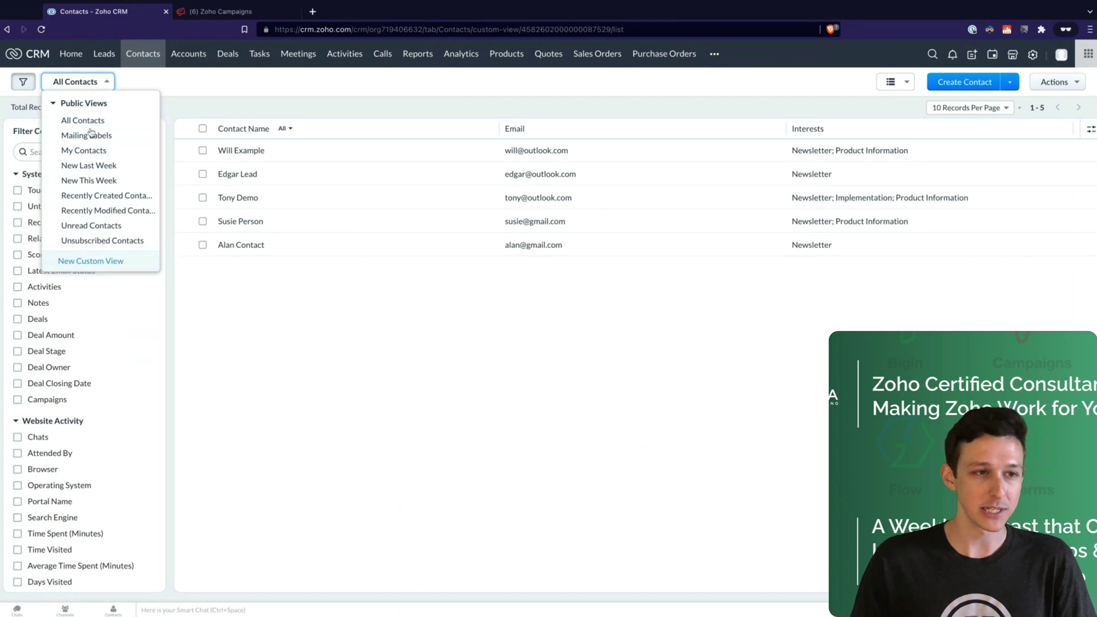
left_click(330, 112)
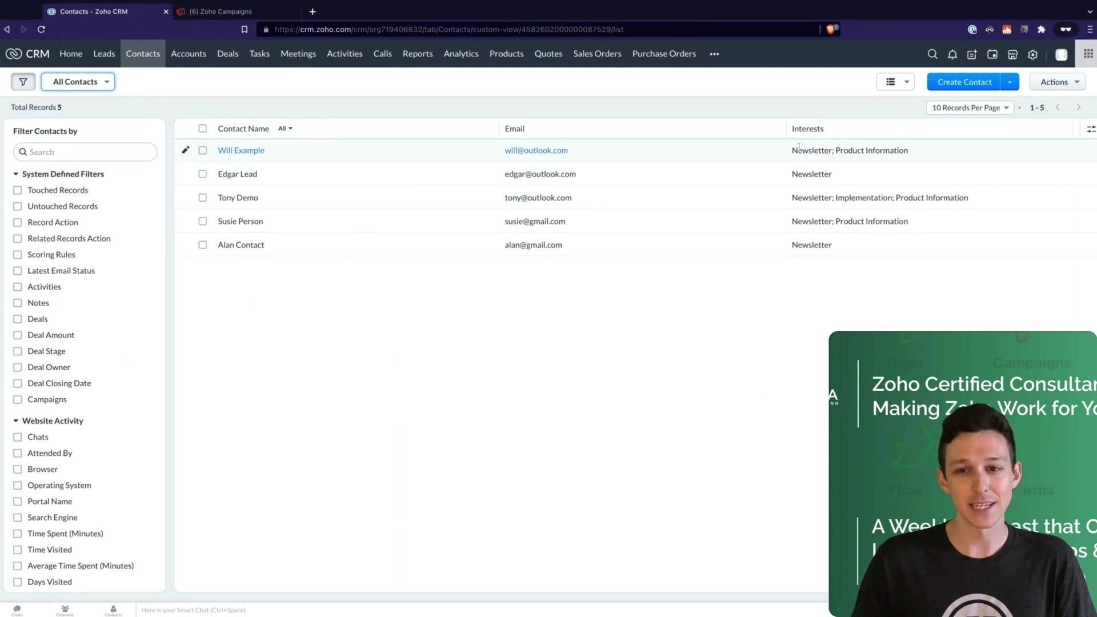
left_click(94, 81)
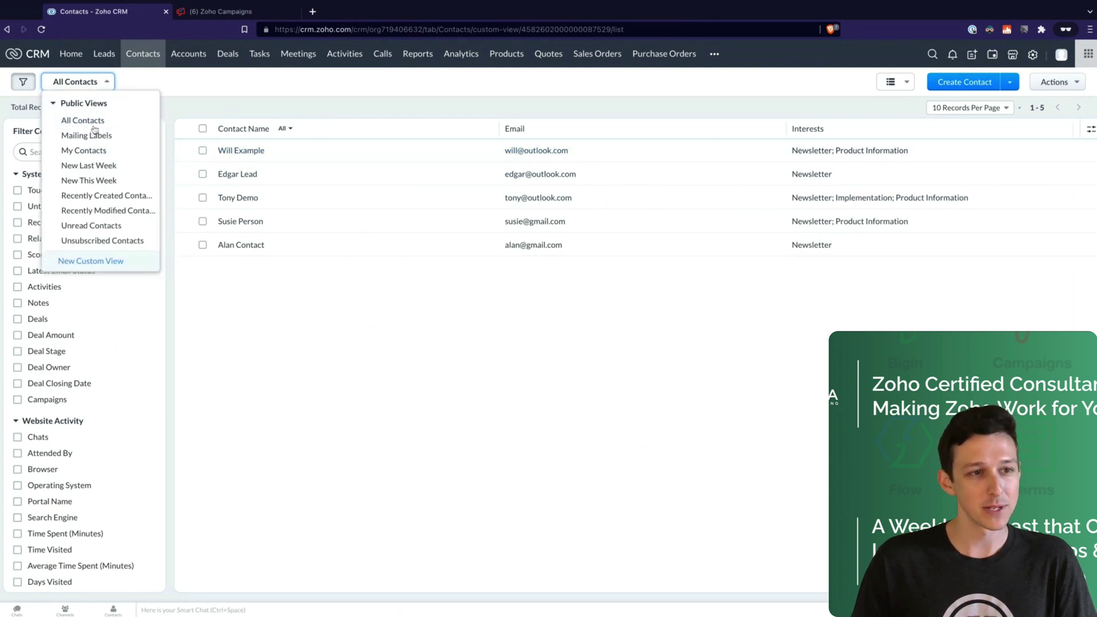
left_click(254, 108)
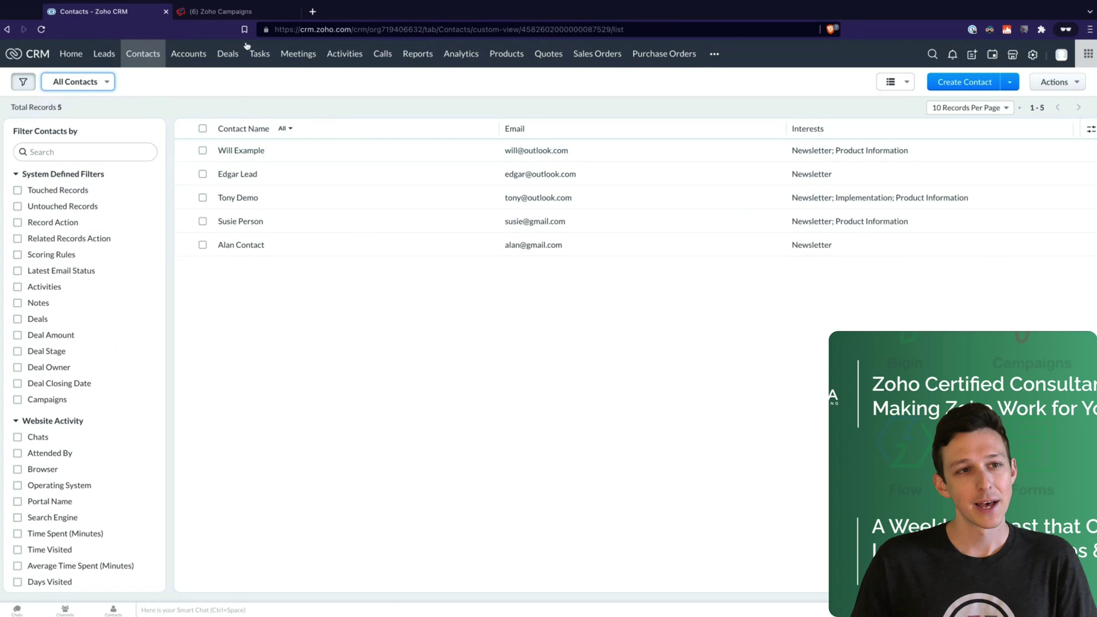
Return to Zoho Campaigns' empty Segments page and open the Create segment dropdown.
left_click(247, 14)
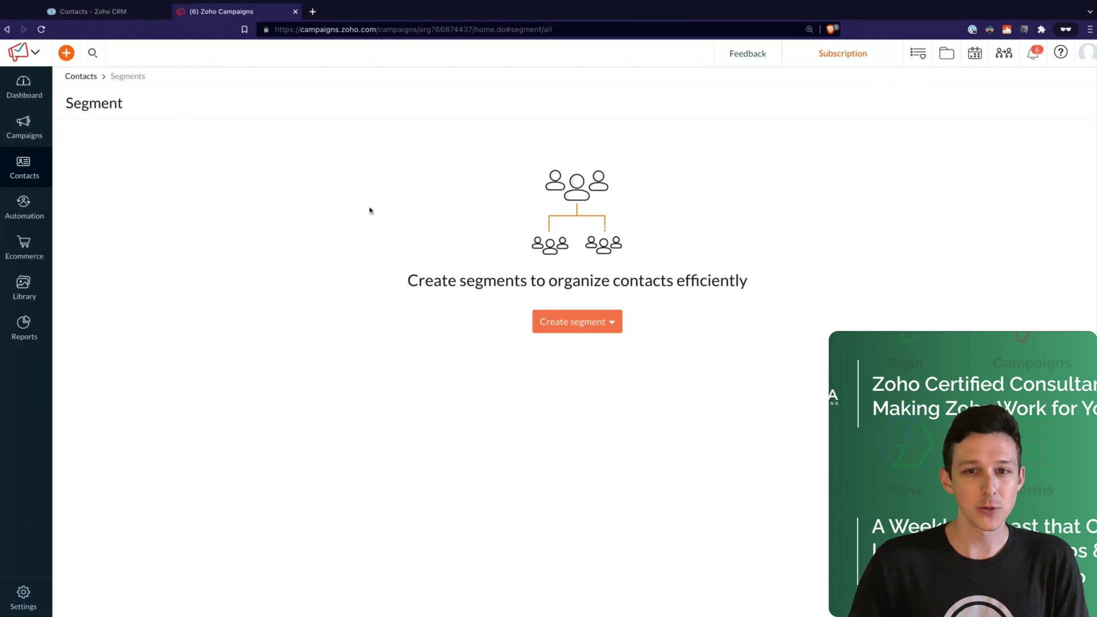
left_click(606, 321)
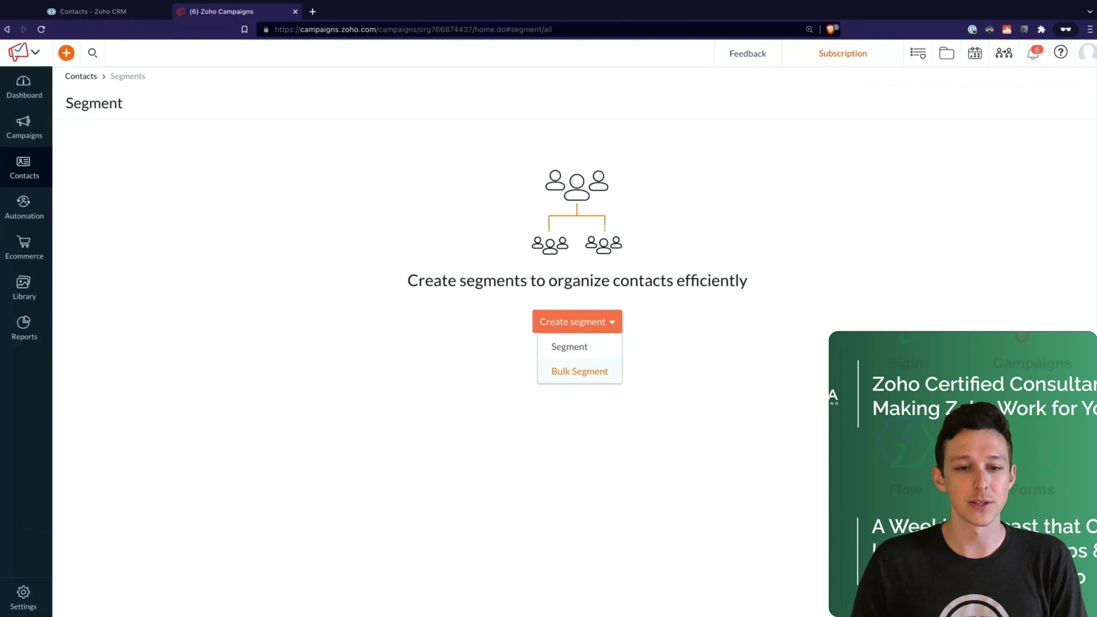
Start a regular segment named 'Newsletter'.
left_click(570, 350)
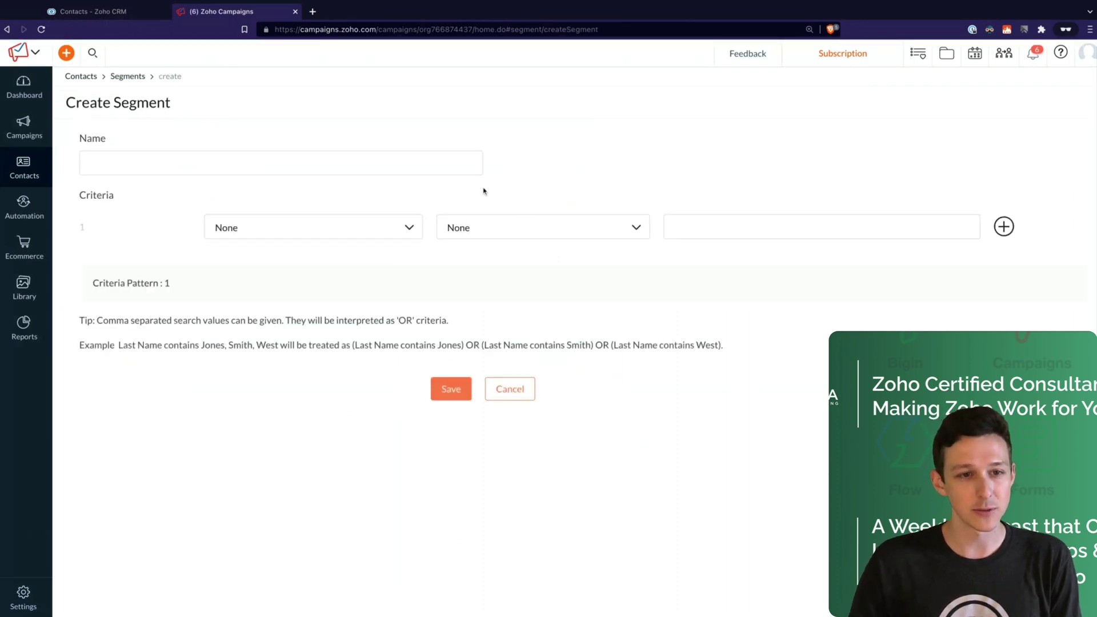
left_click(456, 170)
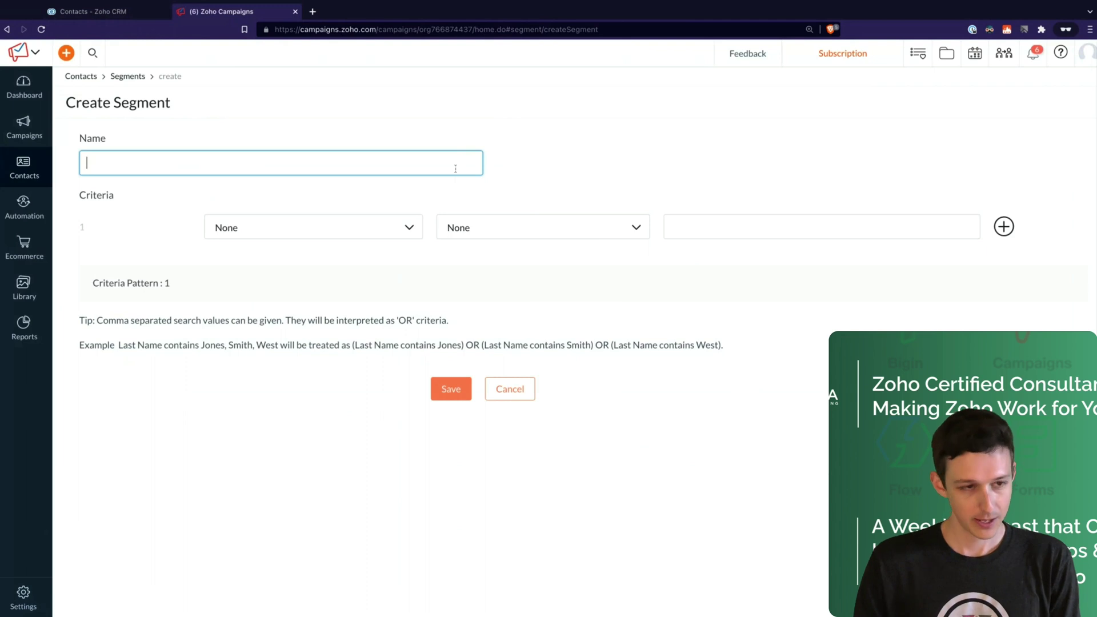
type("Newslett")
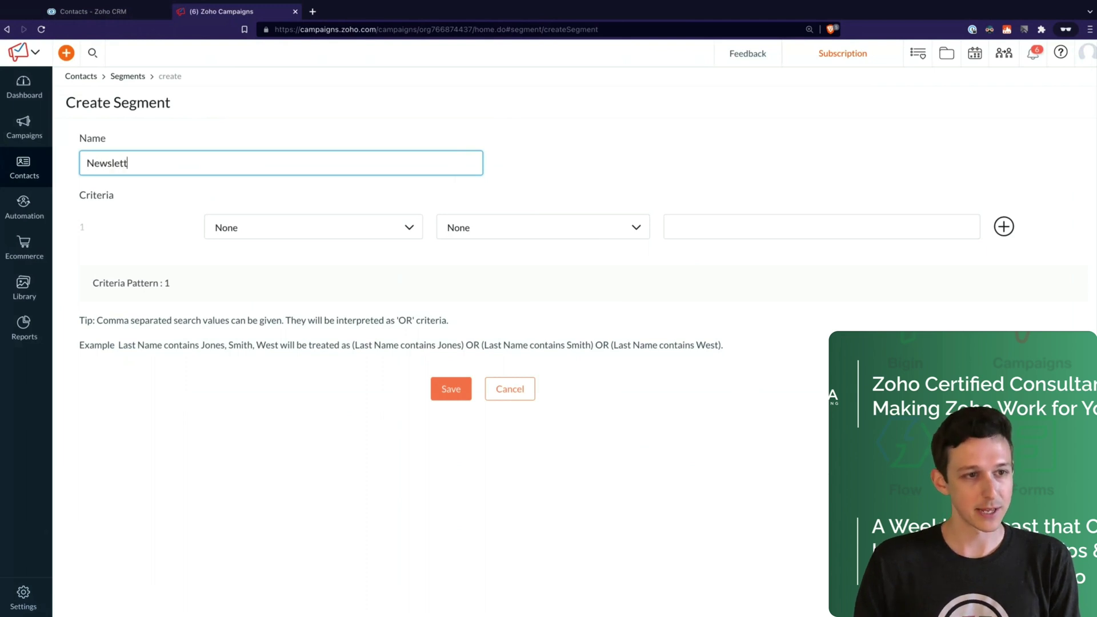
type("er")
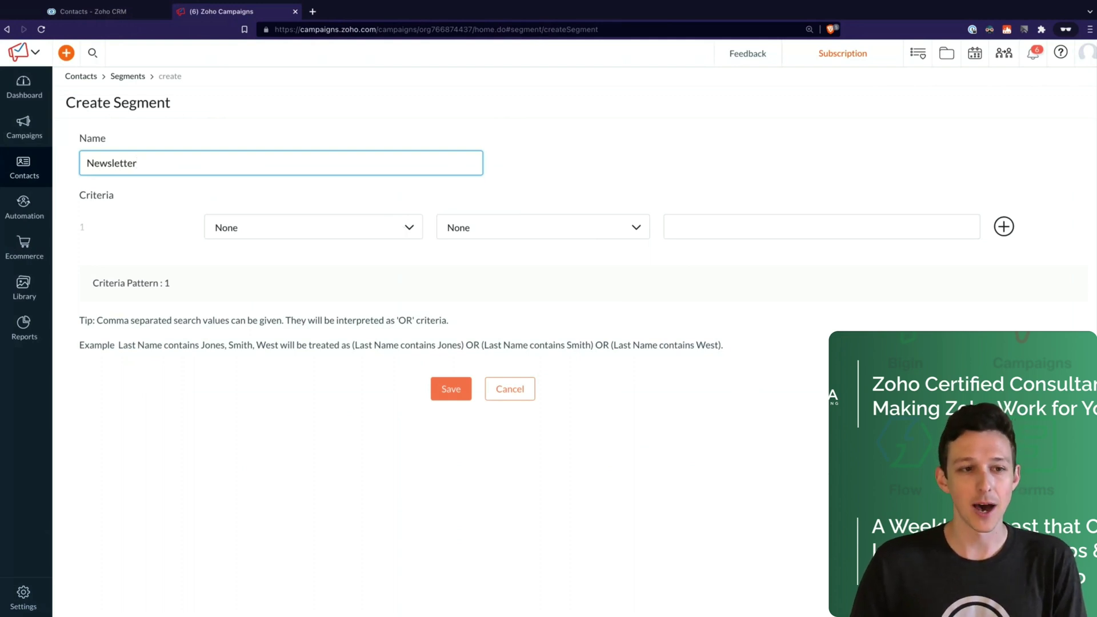
Set the segment's first criterion to Interests contains.
left_click(410, 227)
scroll(322, 341, "down", 1)
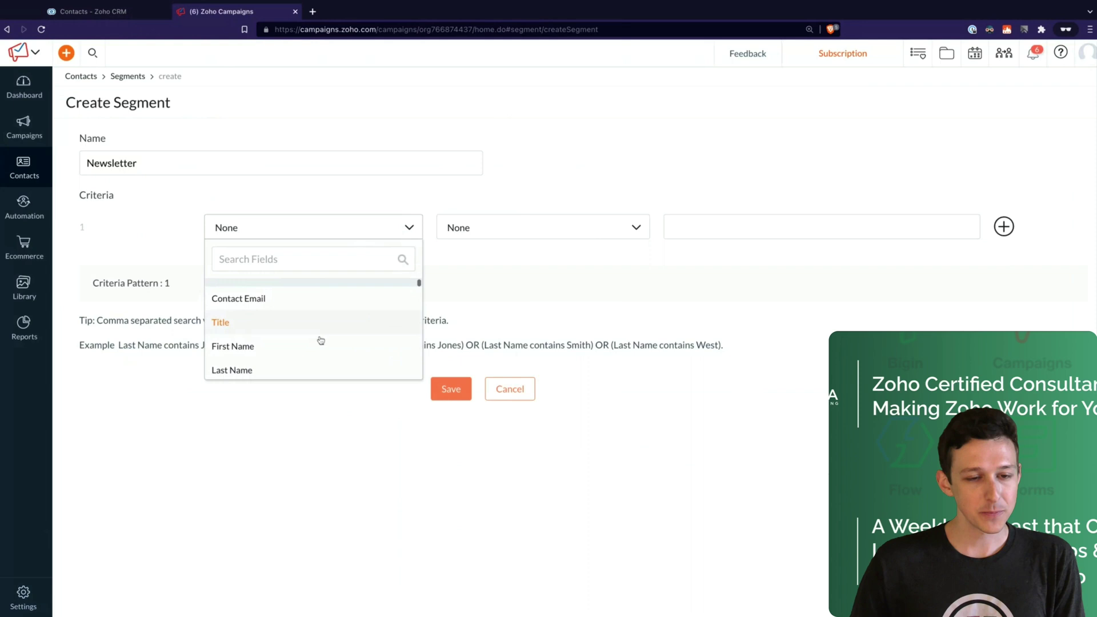
scroll(321, 341, "down", 2)
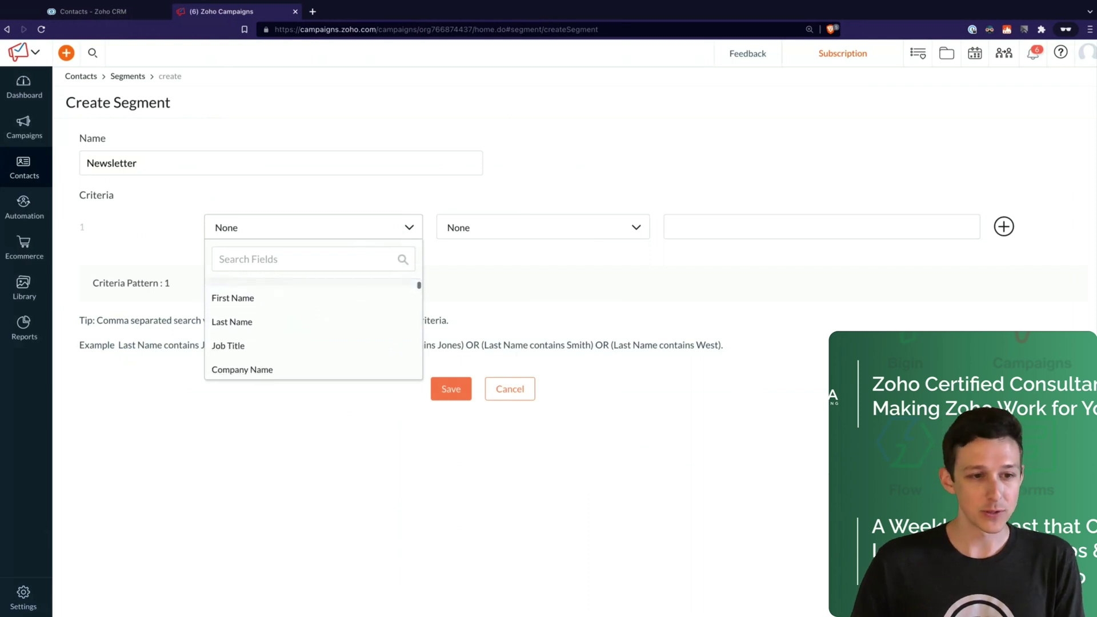
scroll(313, 337, "down", 4)
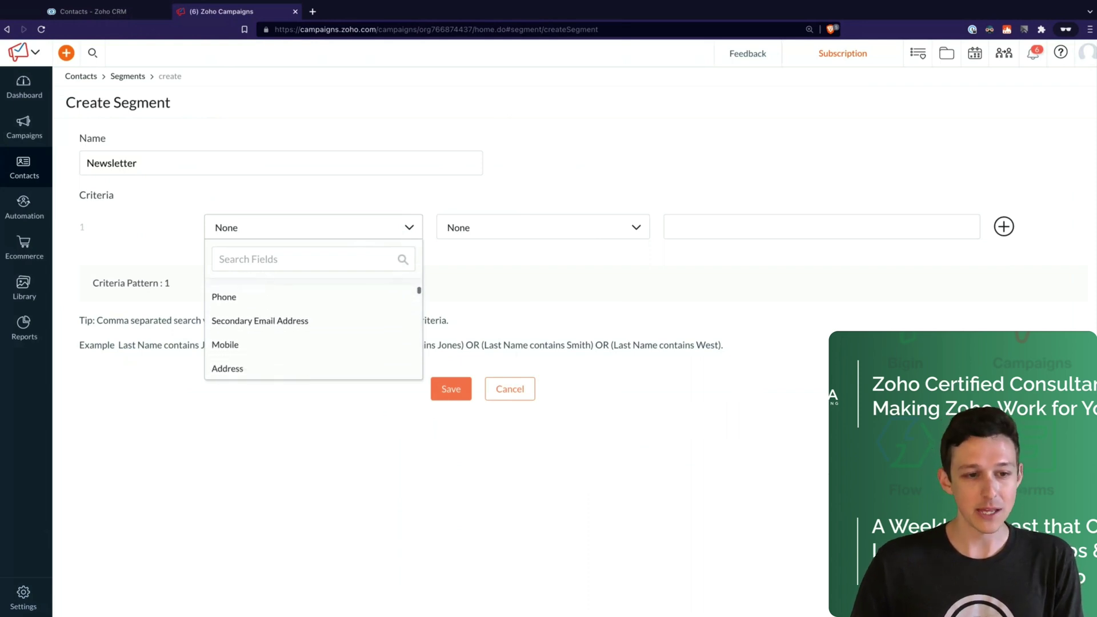
scroll(313, 331, "down", 6)
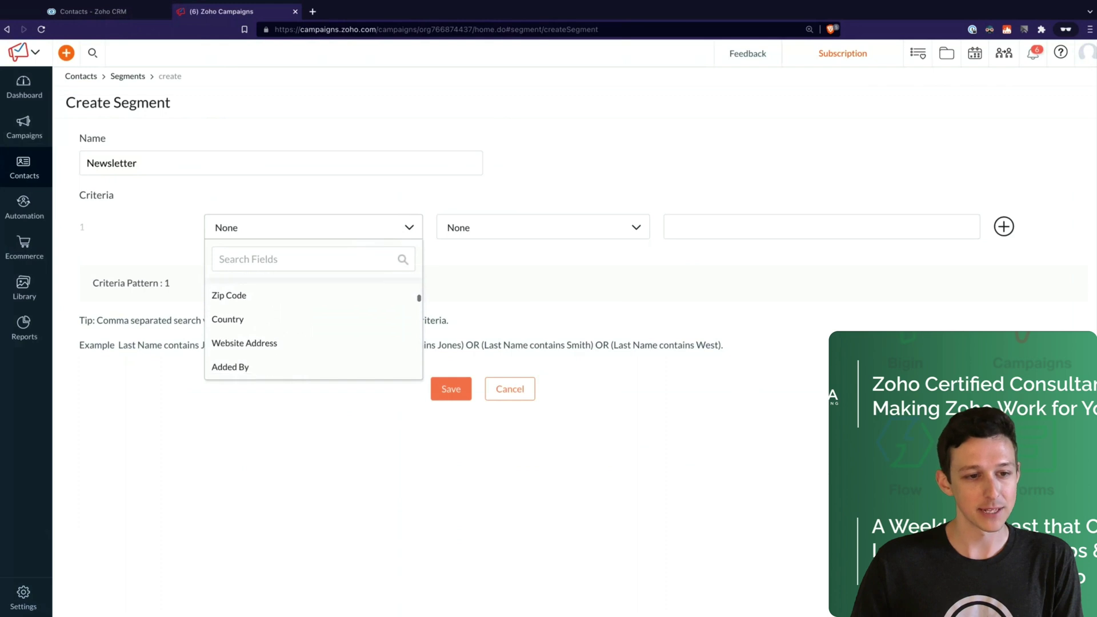
scroll(316, 328, "down", 1)
left_click(305, 253)
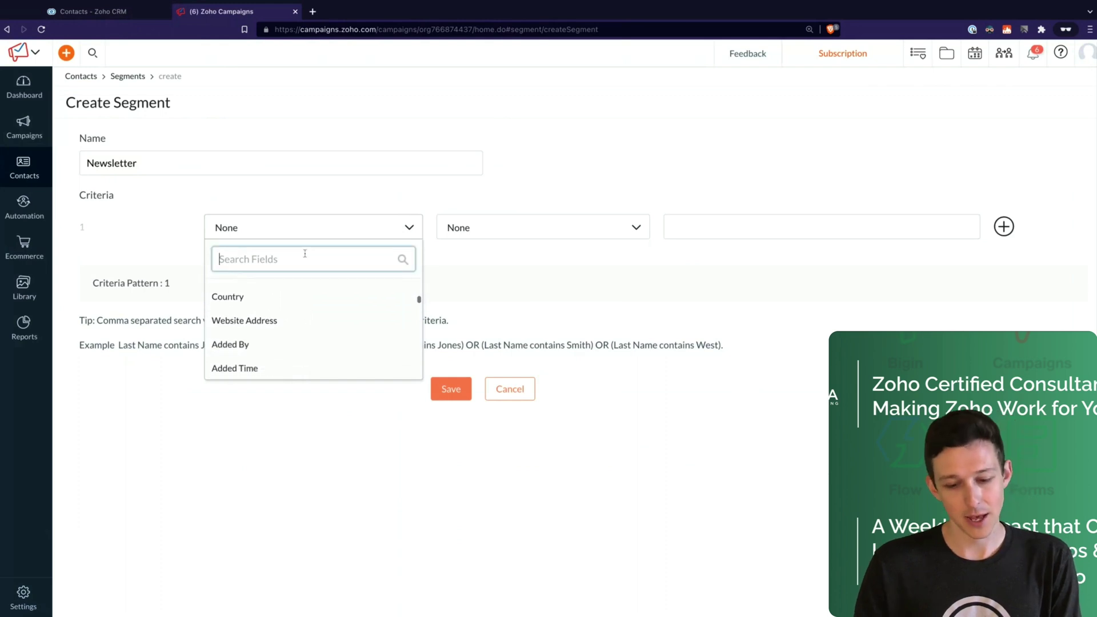
type("intere")
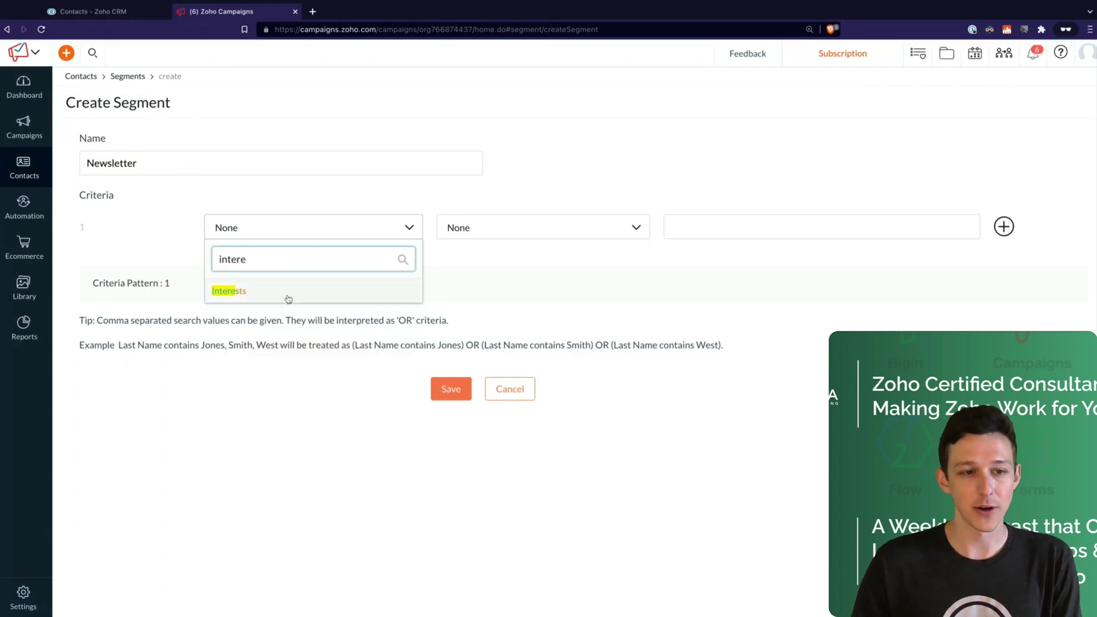
left_click(289, 297)
left_click(585, 235)
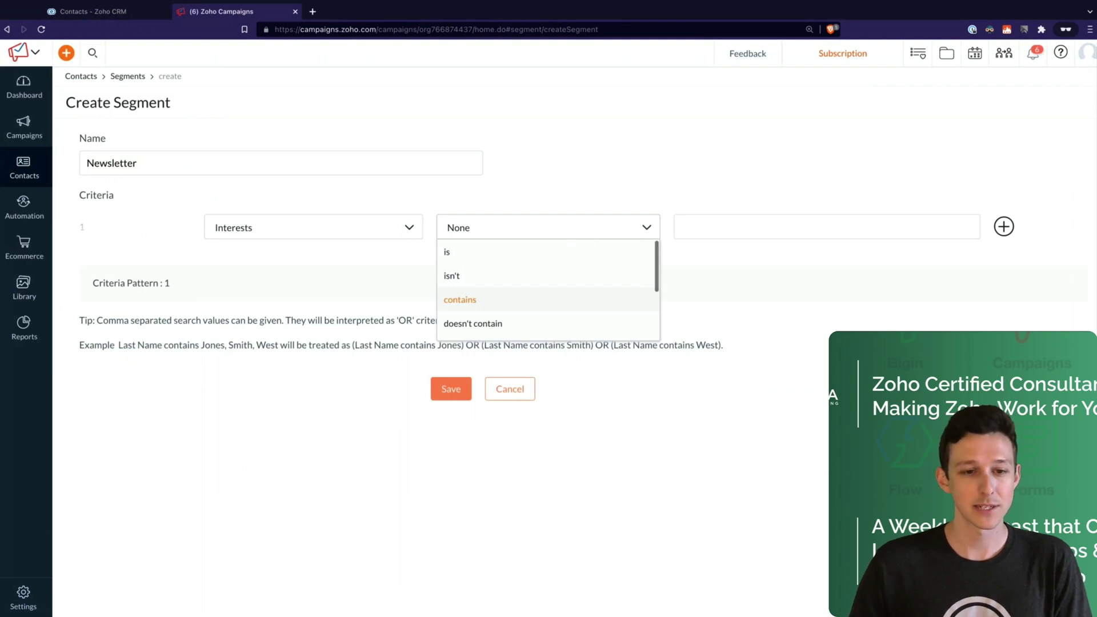
left_click(460, 299)
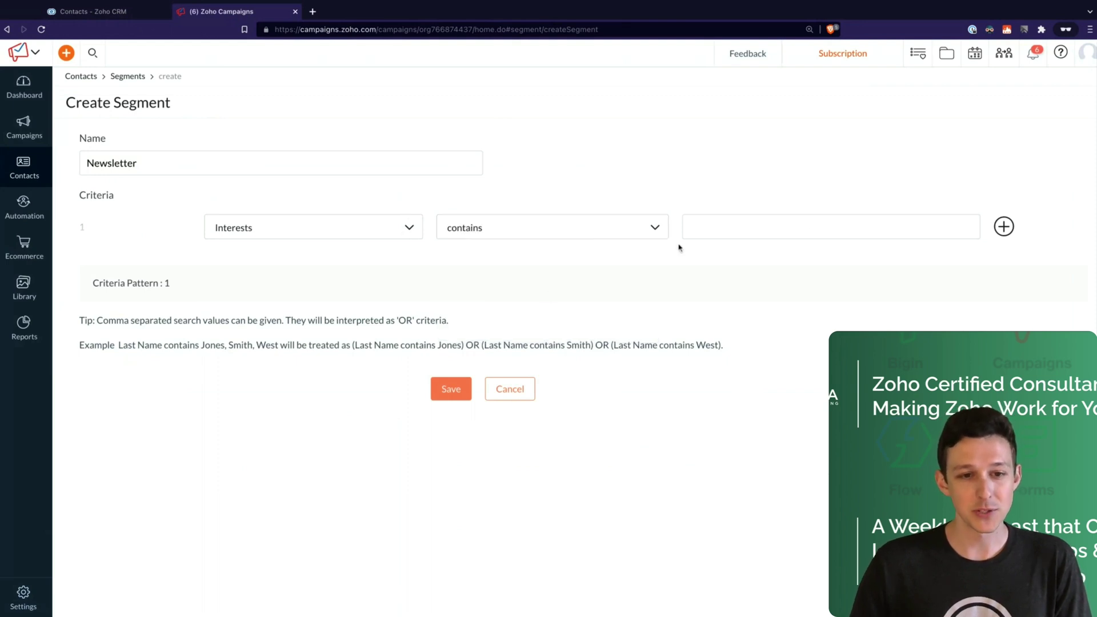
Check which CRM contacts list Newsletter under Interests, then return to Zoho Campaigns.
left_click(132, 13)
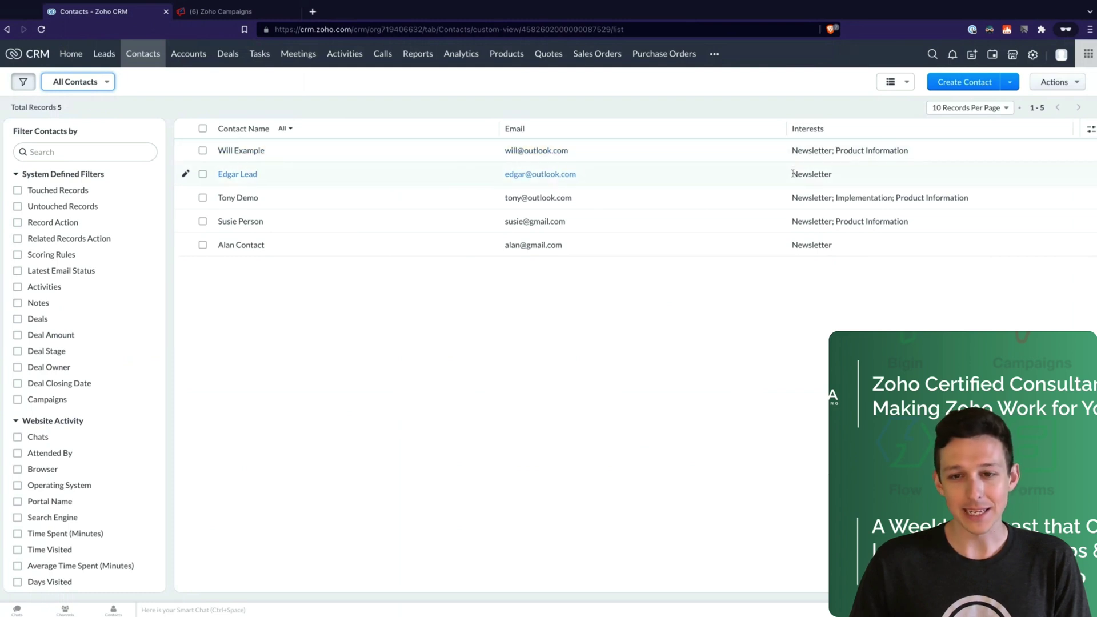
left_click_drag(793, 173, 909, 150)
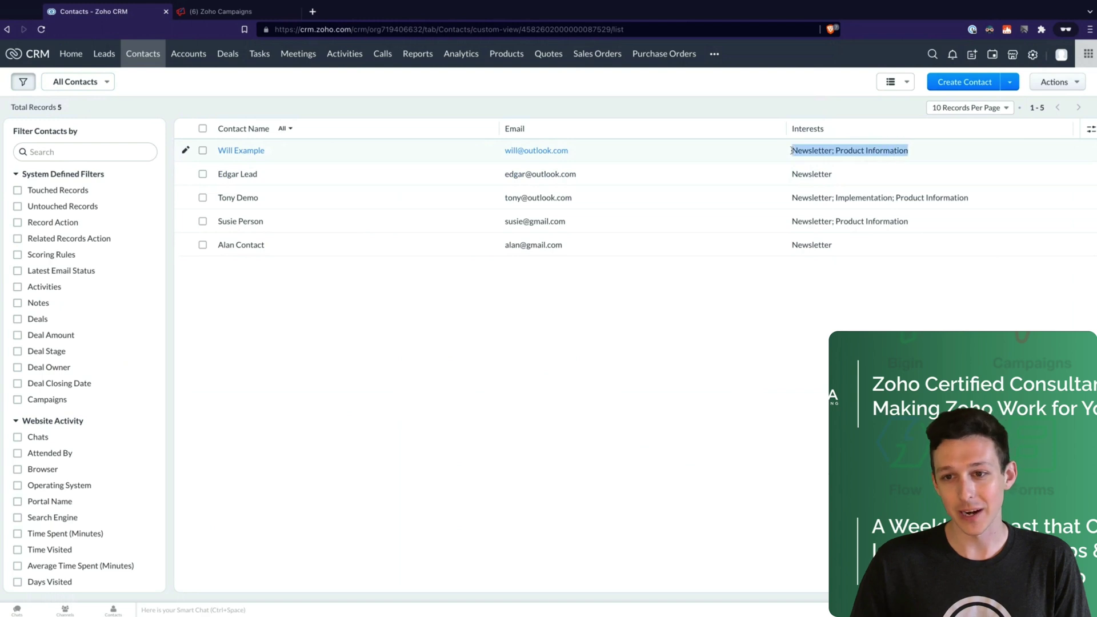
left_click(760, 105)
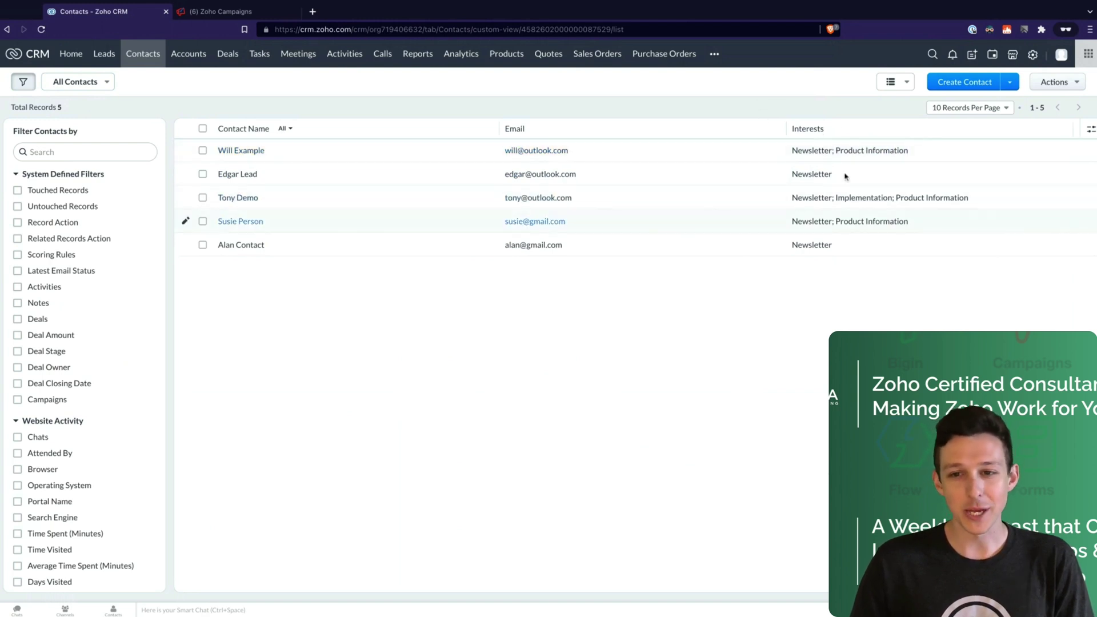
left_click(223, 13)
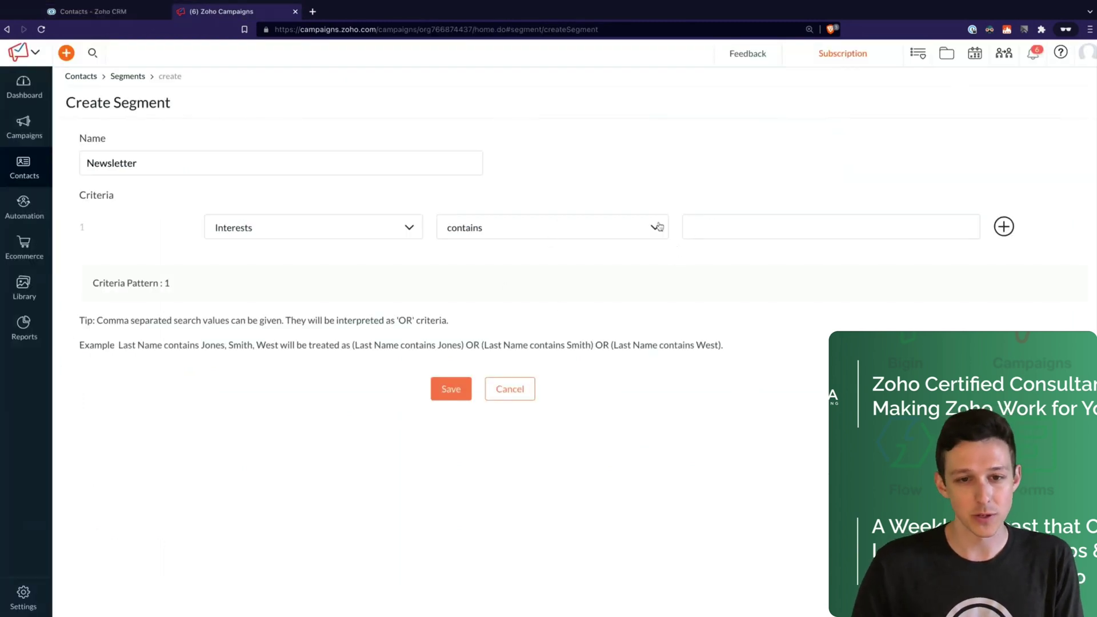
Enter 'Newsletter' as the Interests contains value and save the segment.
left_click(714, 226)
type("Newsletter")
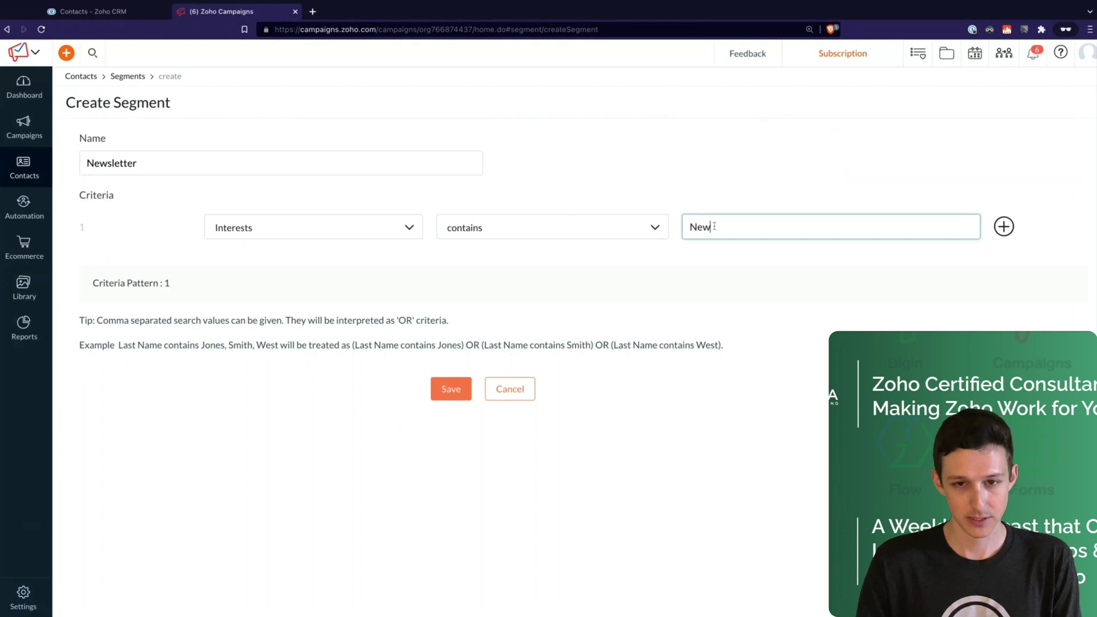
left_click(550, 296)
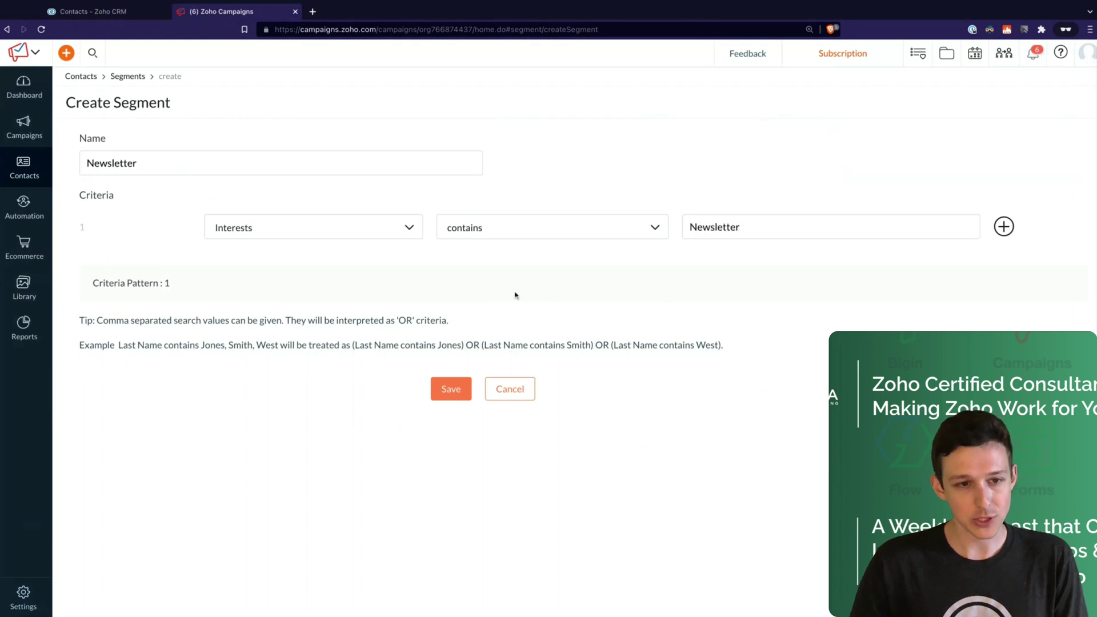
left_click(451, 390)
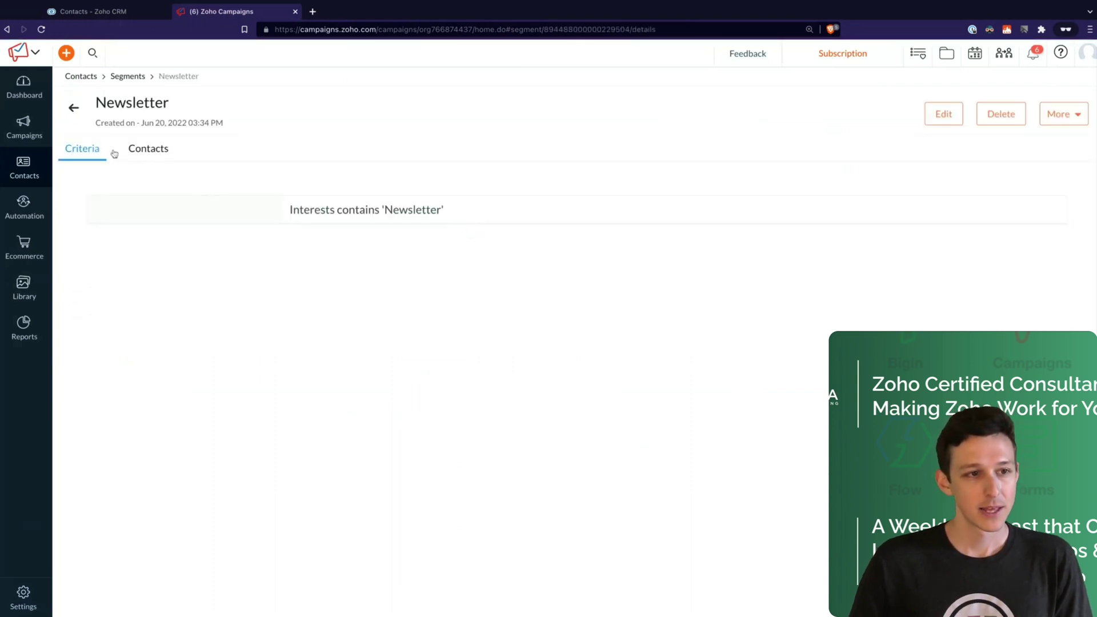
Open the Newsletter segment from Segments and view its eight matching contacts.
left_click(73, 109)
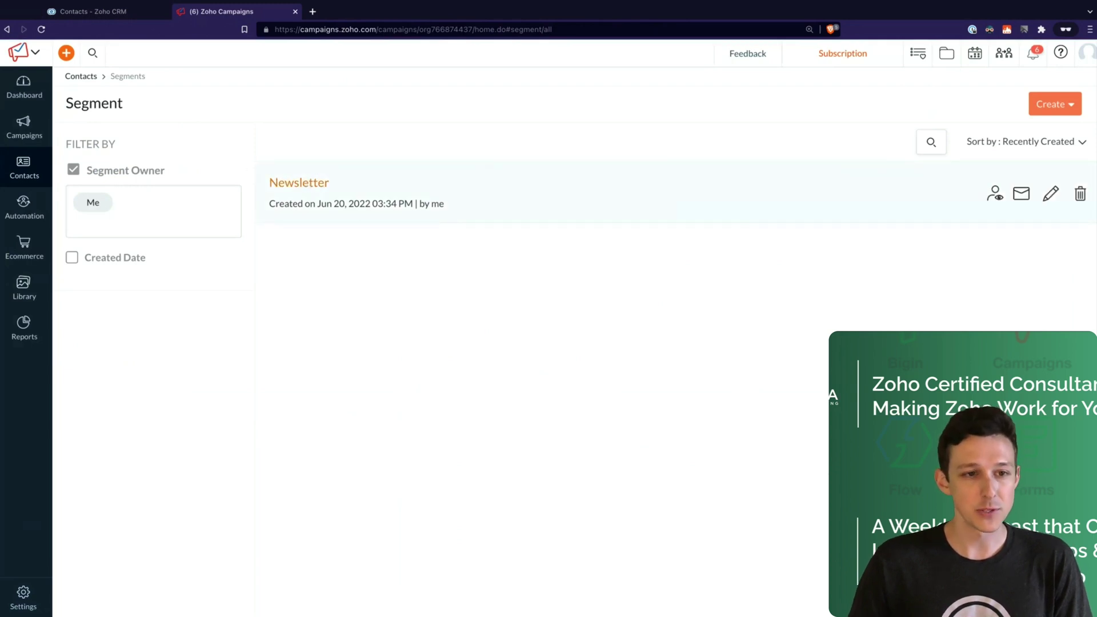
left_click(299, 182)
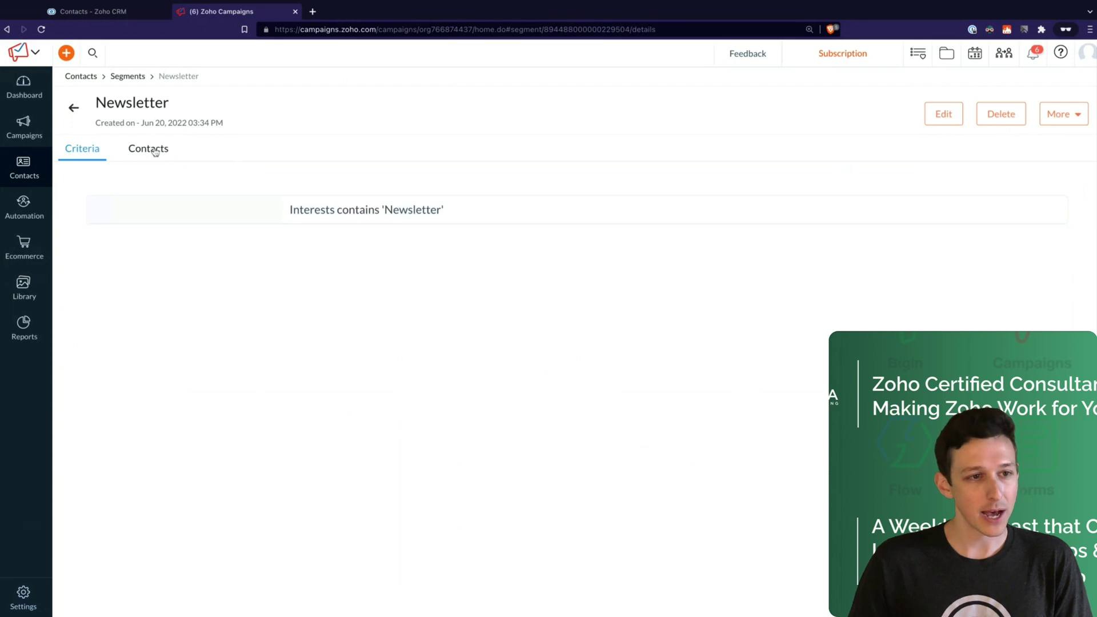
left_click(148, 150)
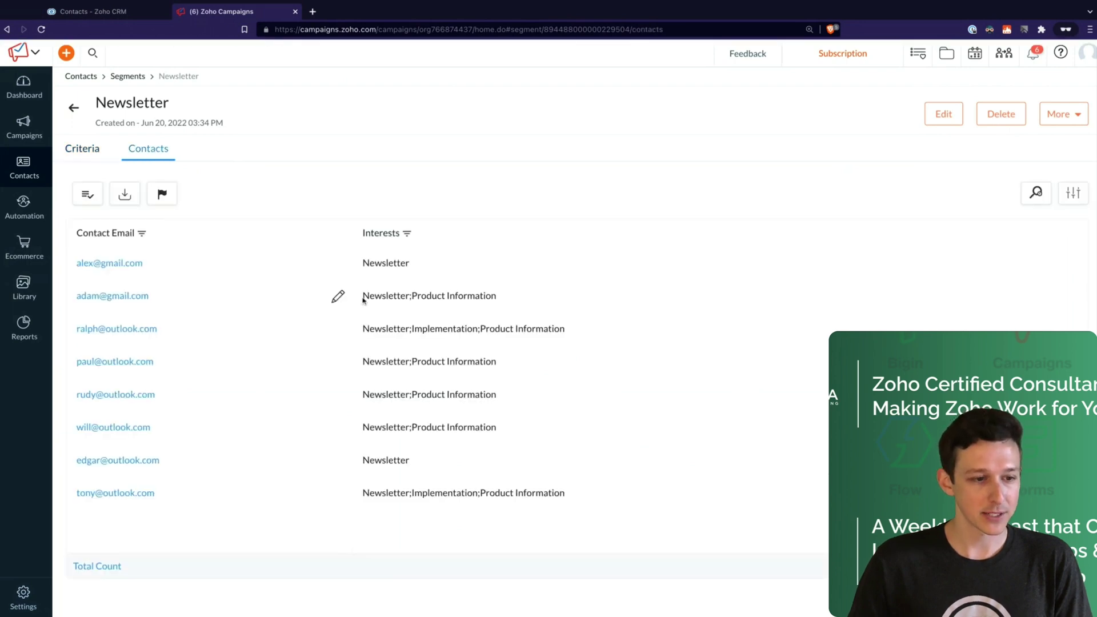
scroll(363, 300, "down", 1)
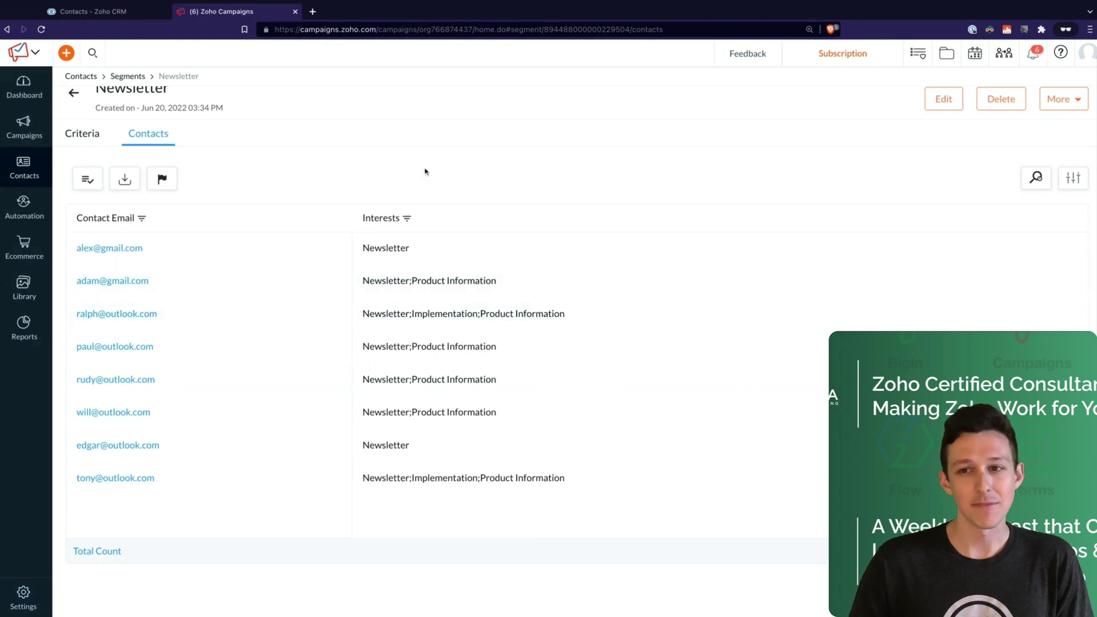
scroll(425, 172, "up", 1)
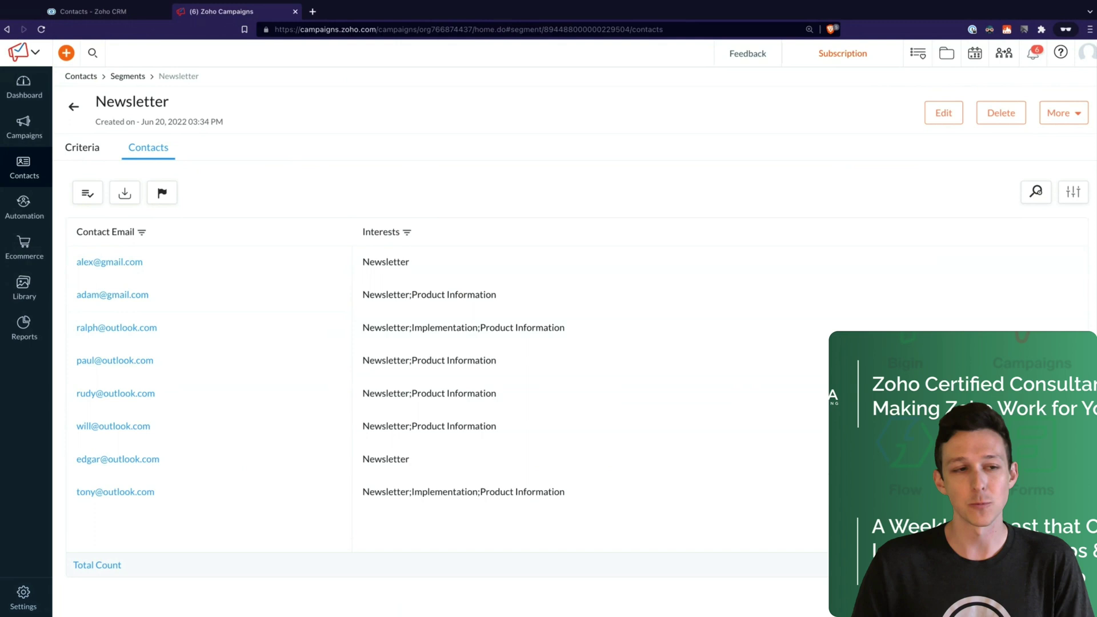
Go back to Segments, then open Workflows from the Automation menu.
left_click(74, 107)
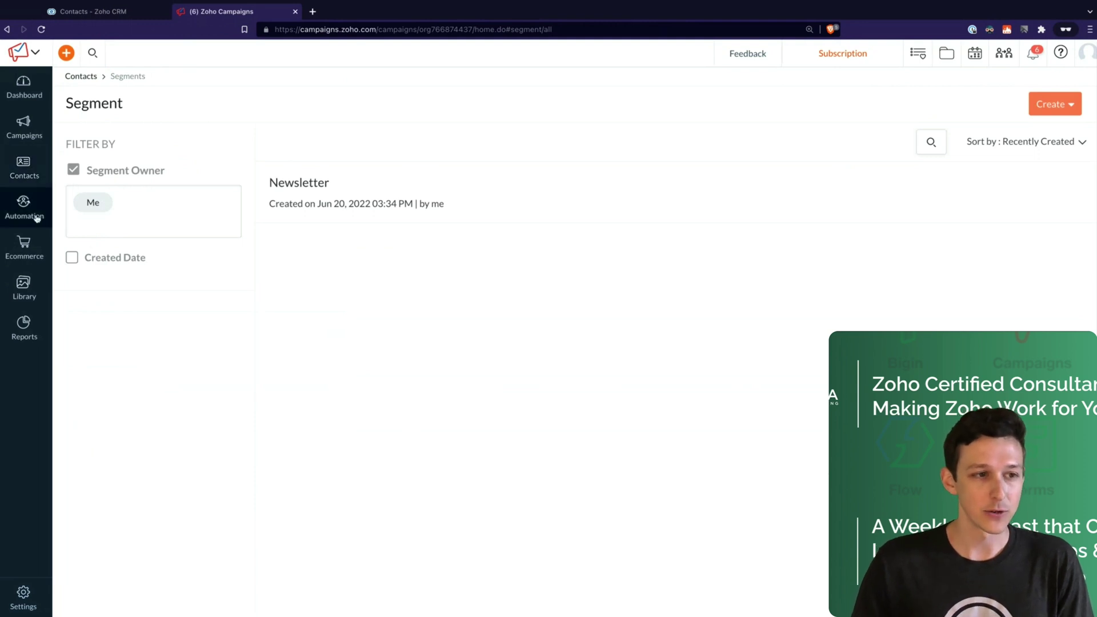
mouse_move(36, 218)
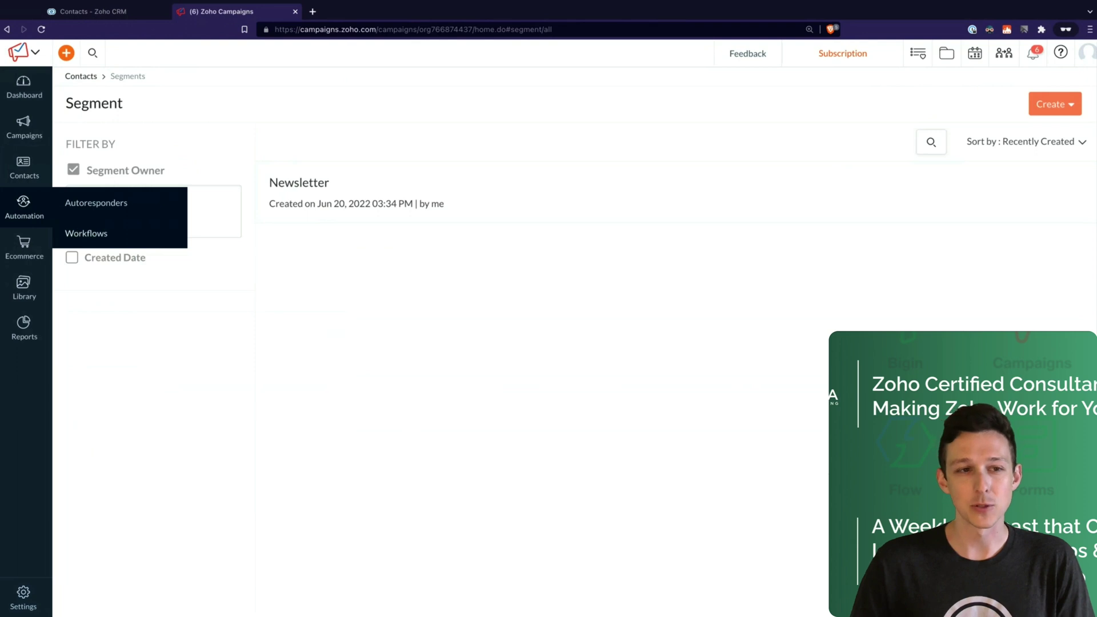
left_click(86, 233)
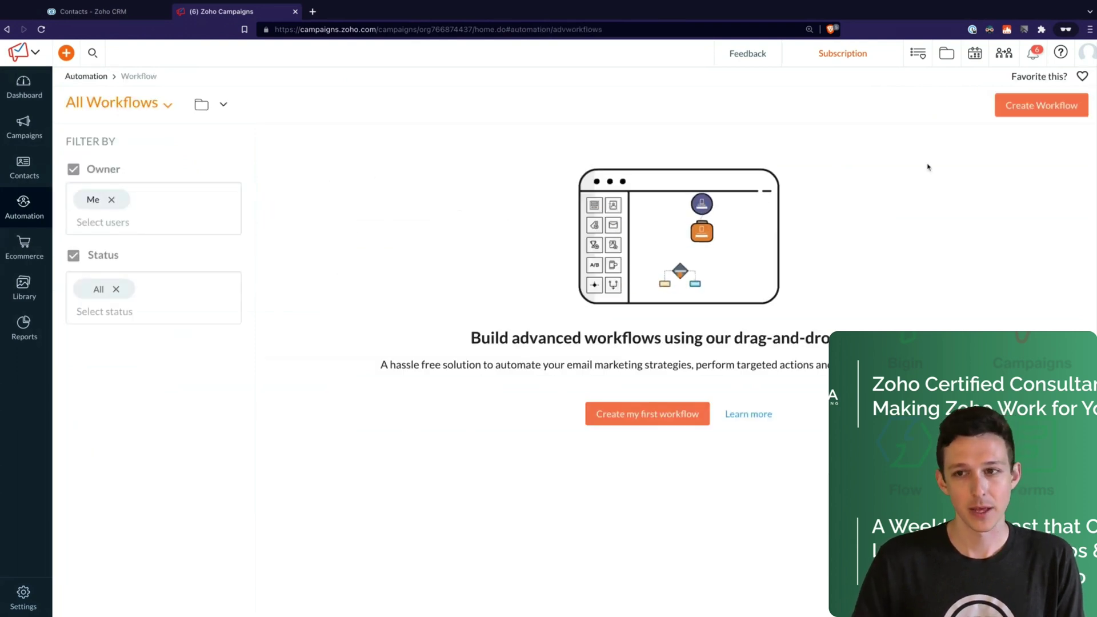
Create a custom workflow named 'Newsletter Topic Assignment'.
left_click(1031, 106)
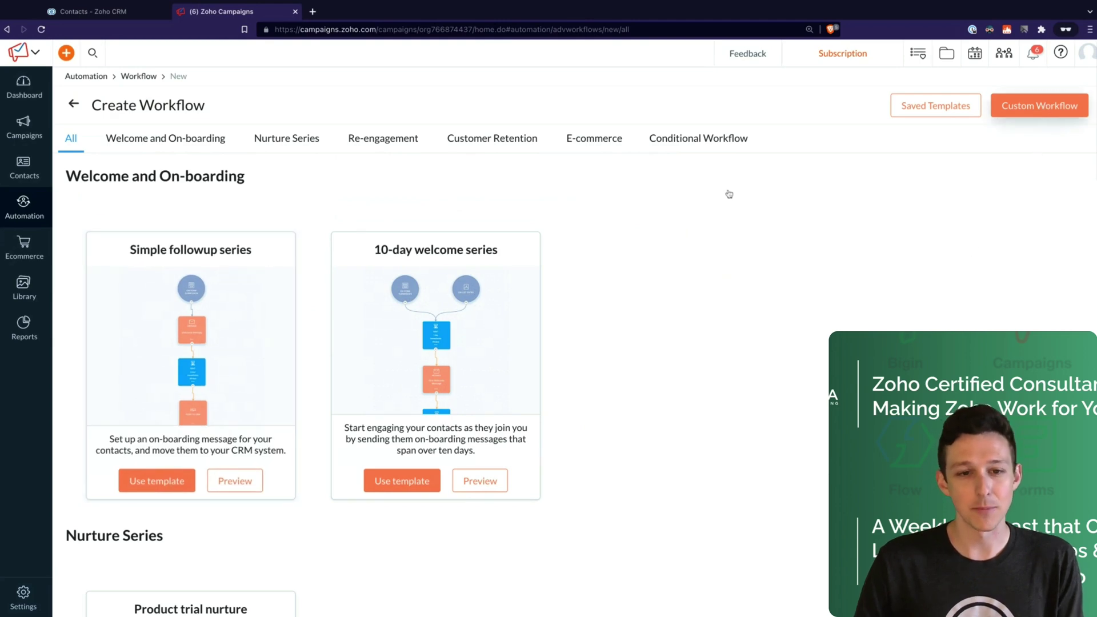
scroll(468, 299, "down", 4)
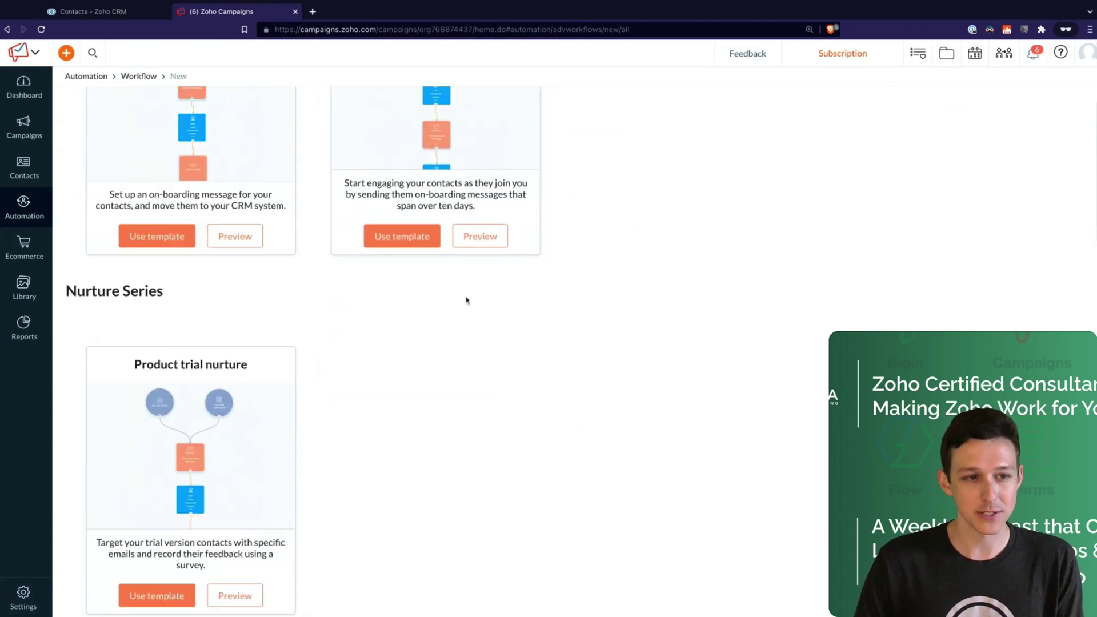
scroll(467, 301, "up", 4)
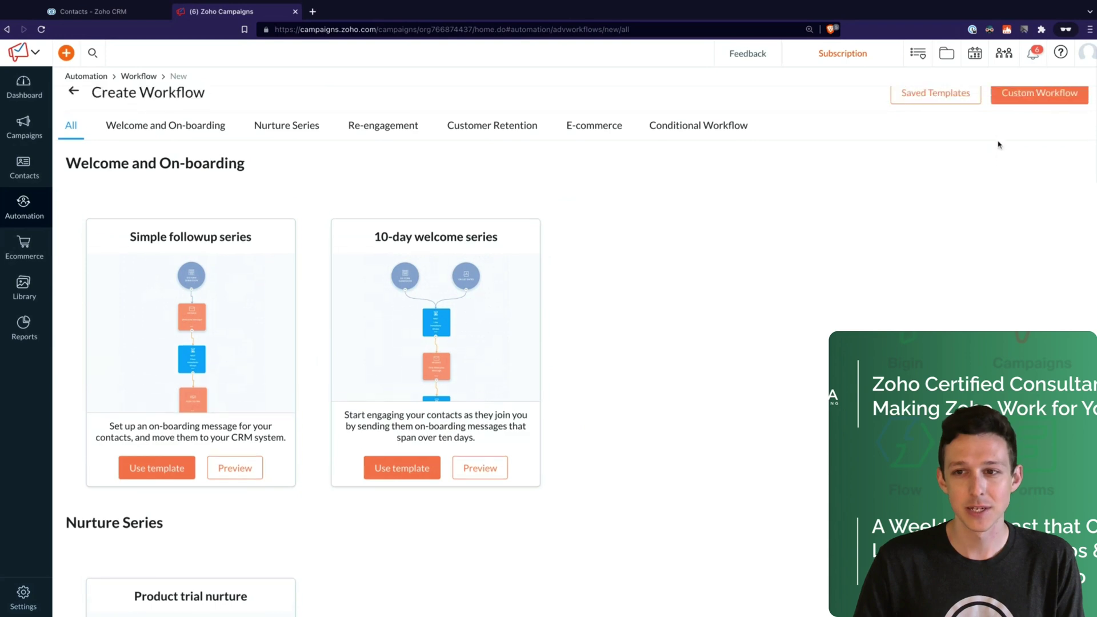
left_click(1023, 101)
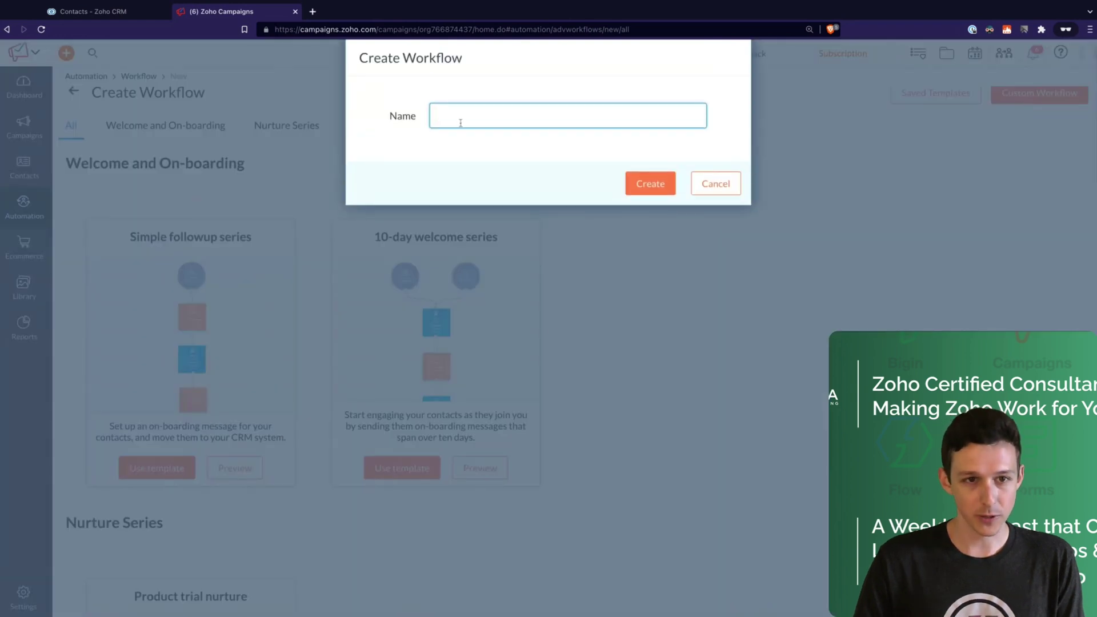
type("Newslett")
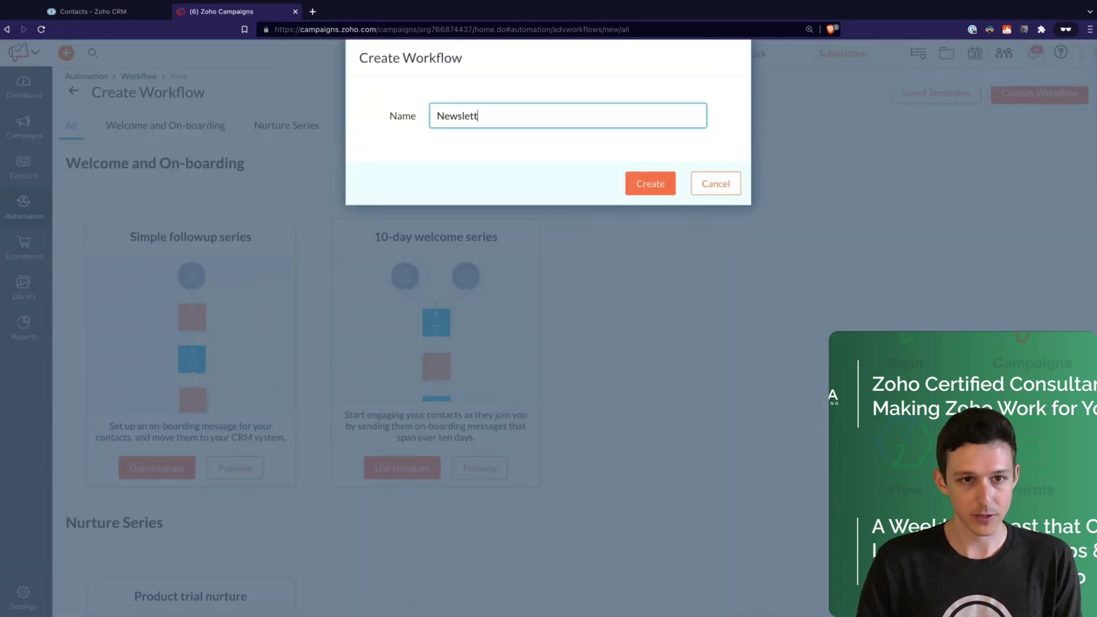
type("er Topic Assignment")
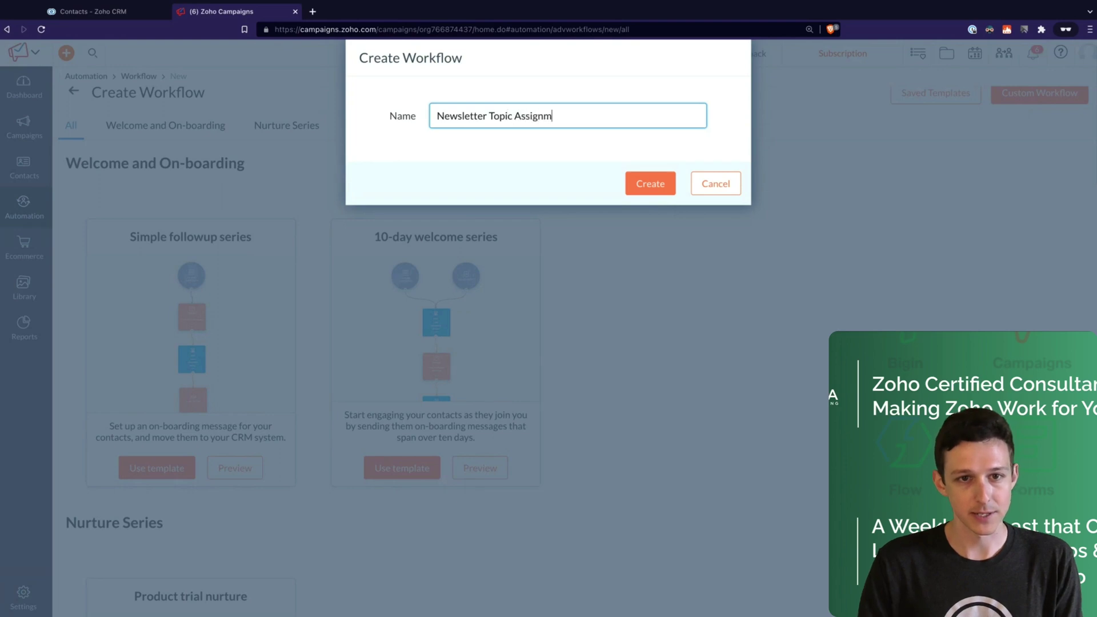
left_click(649, 186)
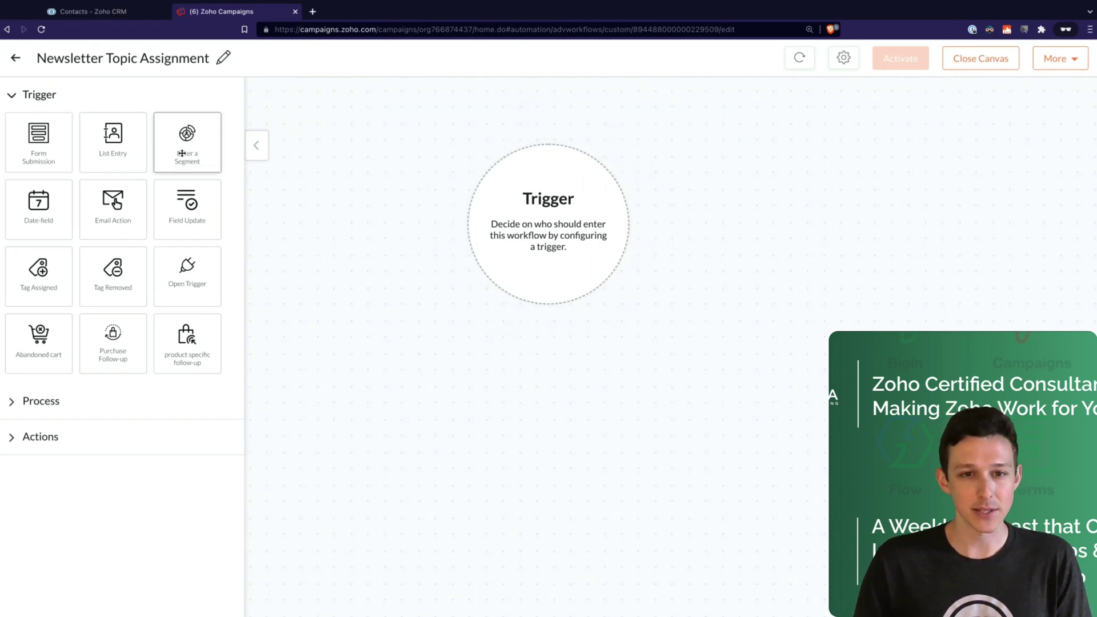
Add an On entering a segment trigger for Newsletter, covering existing and new contacts, and save it.
left_click_drag(182, 153, 520, 210)
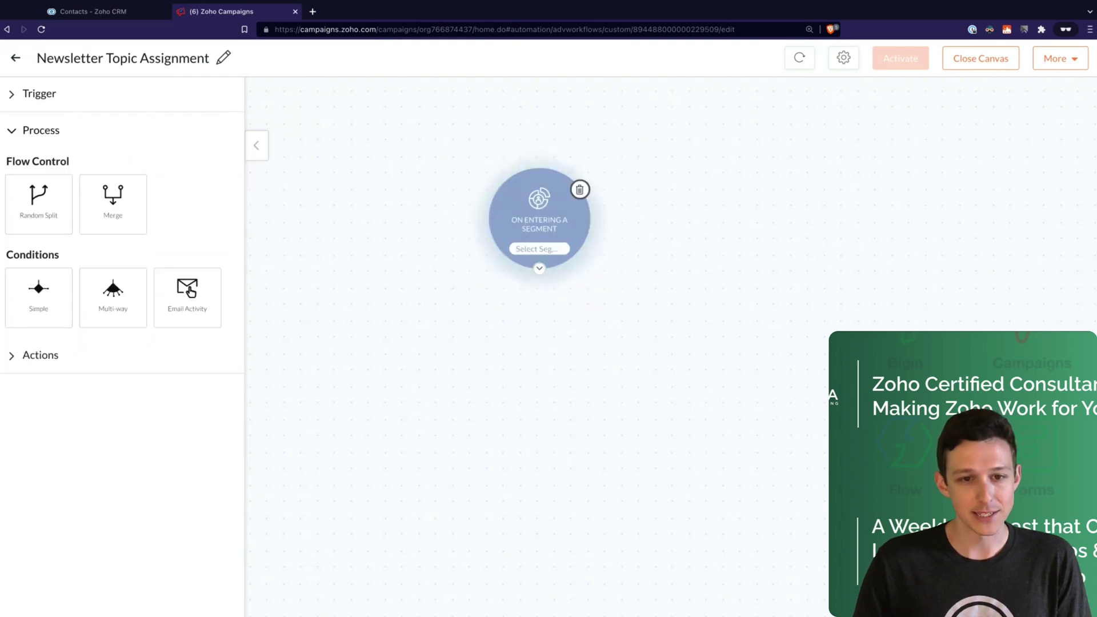
left_click(536, 250)
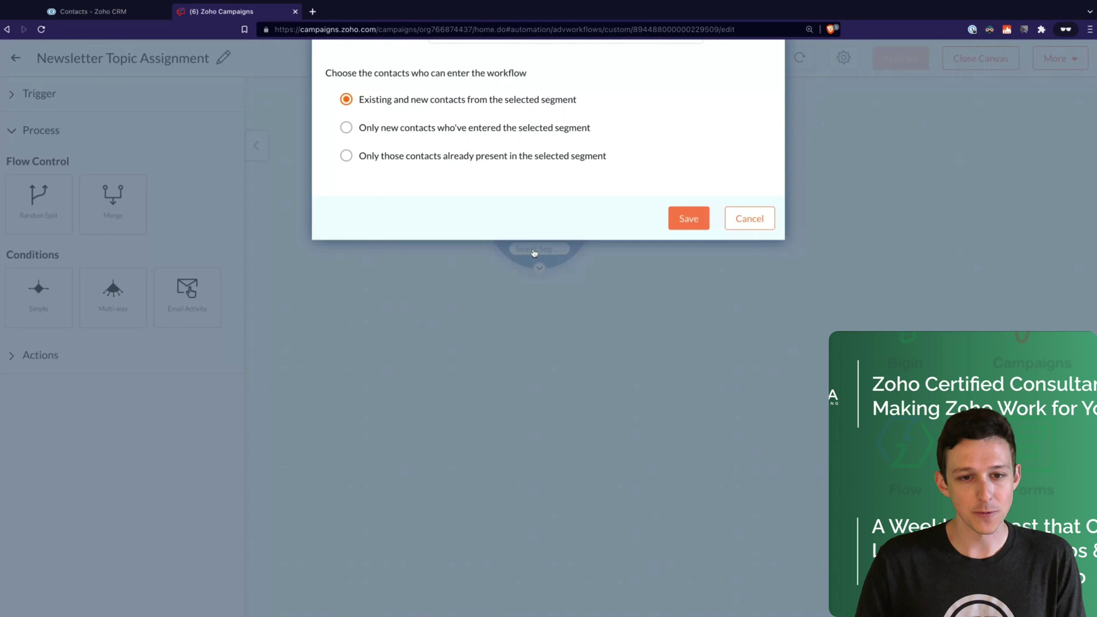
left_click(520, 138)
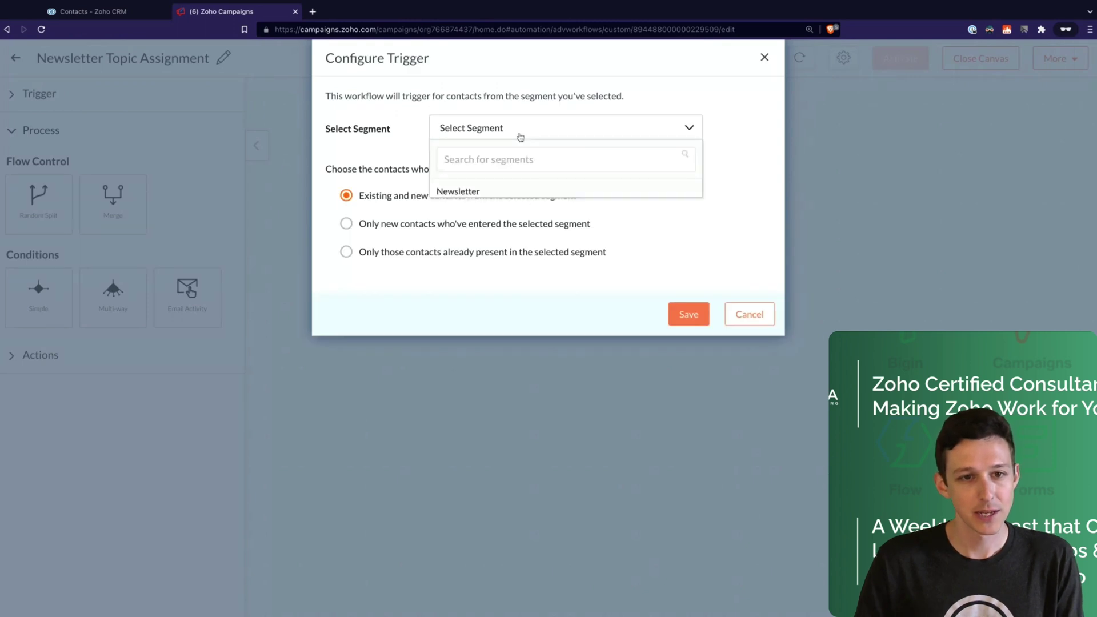
left_click(500, 197)
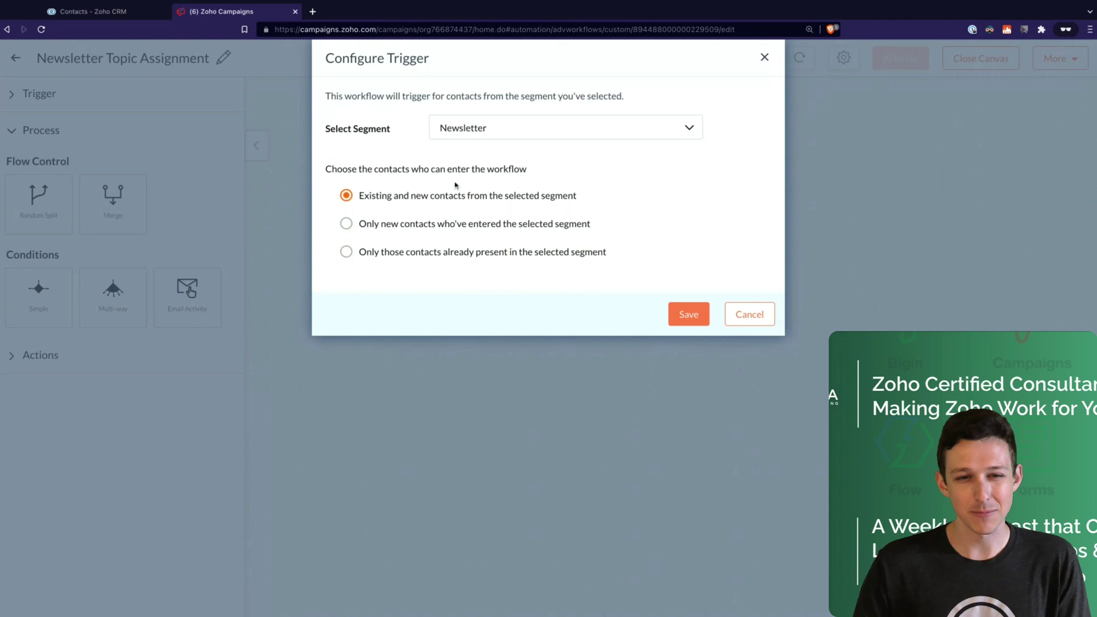
left_click_drag(362, 196, 553, 194)
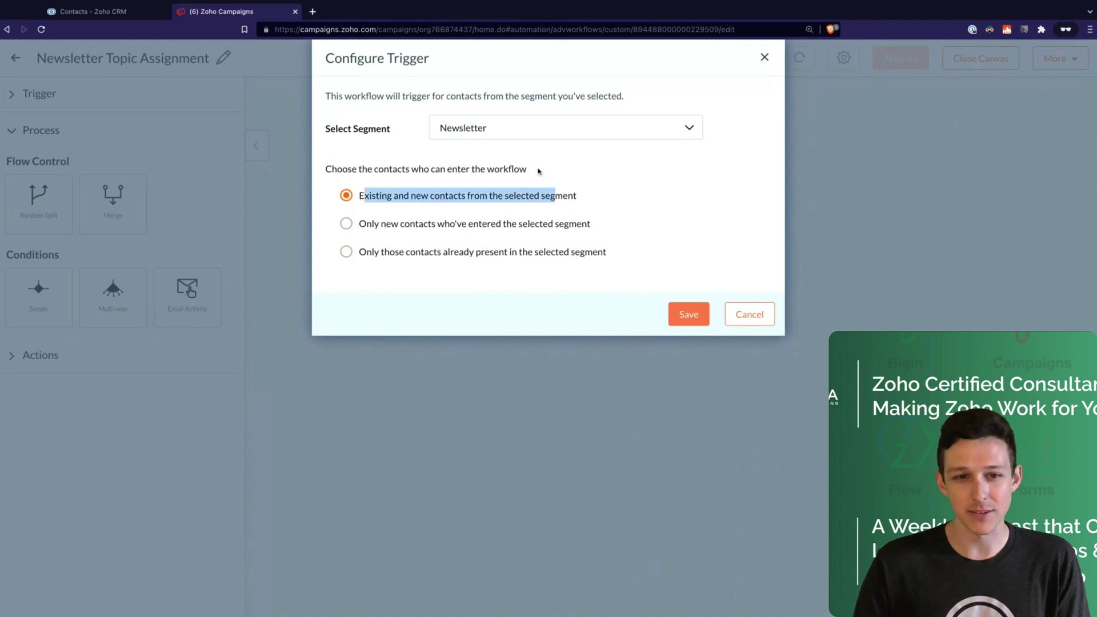
left_click(539, 169)
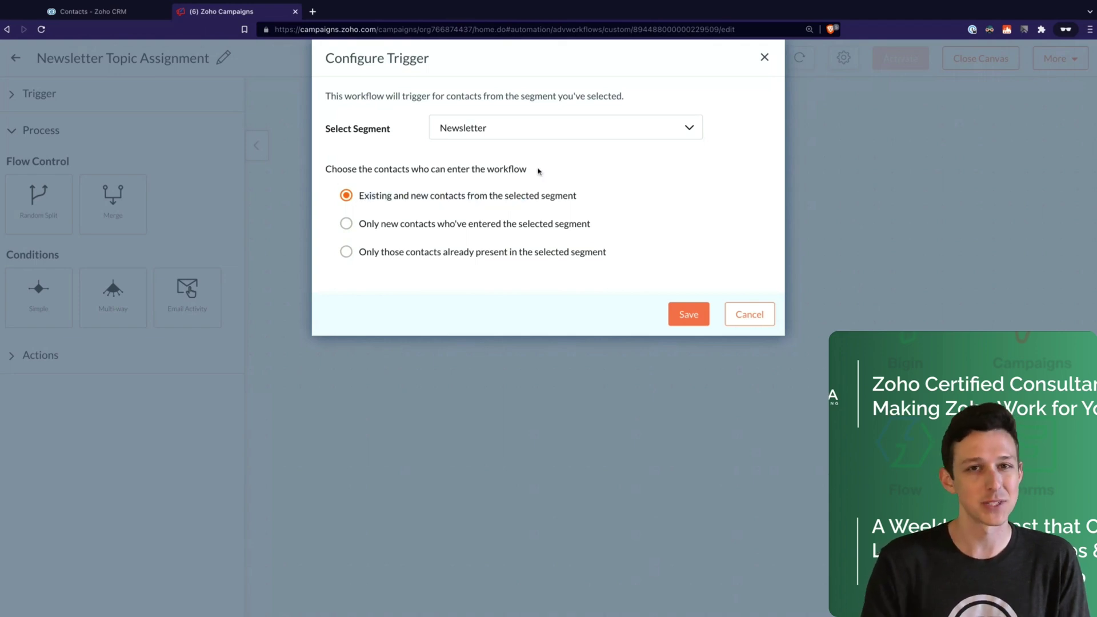
left_click(689, 315)
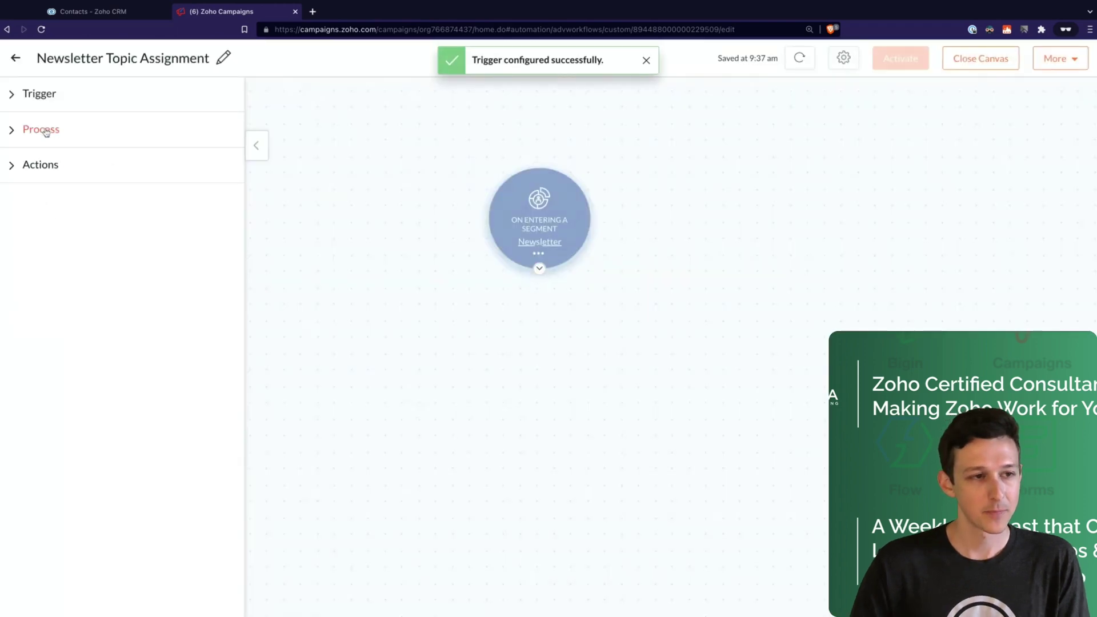
Place a Subscription Management action below the Newsletter segment trigger and open its configuration.
left_click(46, 133)
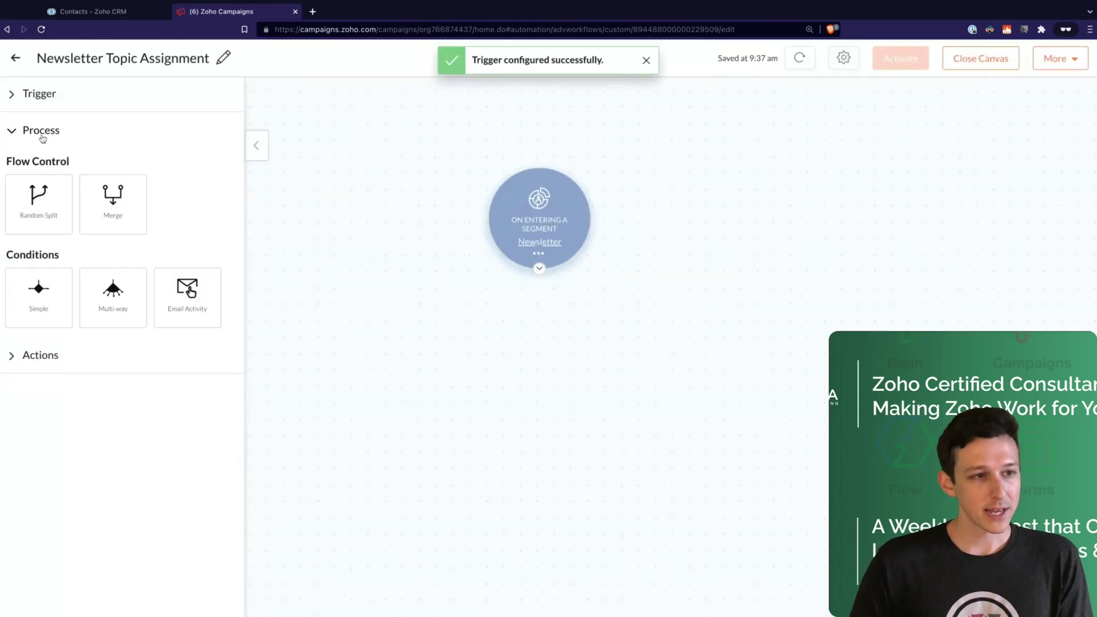
left_click(36, 356)
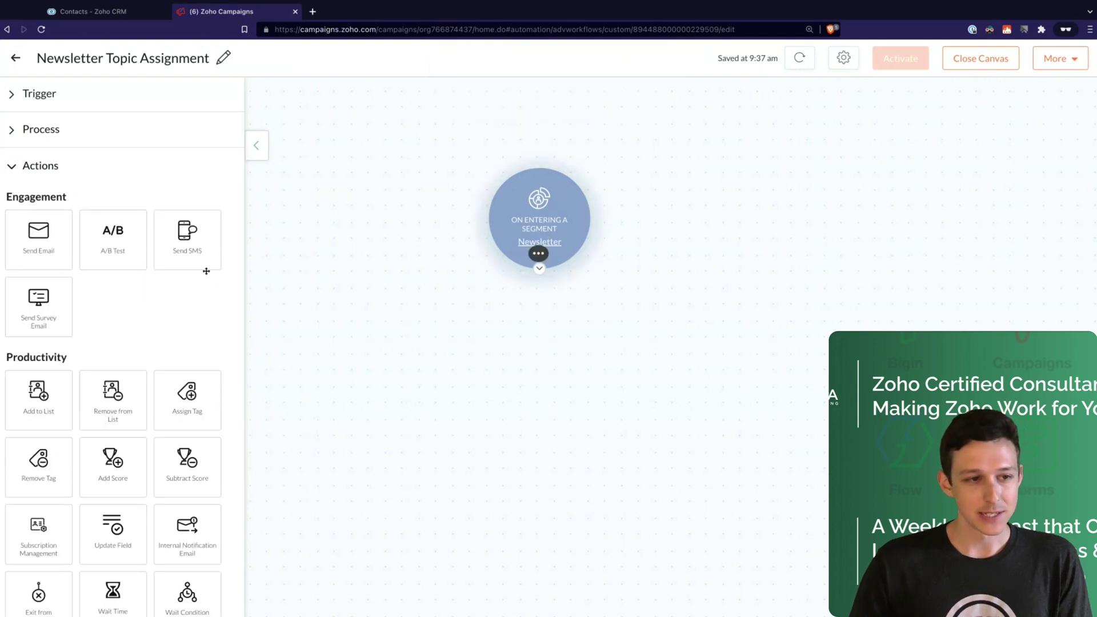
scroll(185, 270, "down", 3)
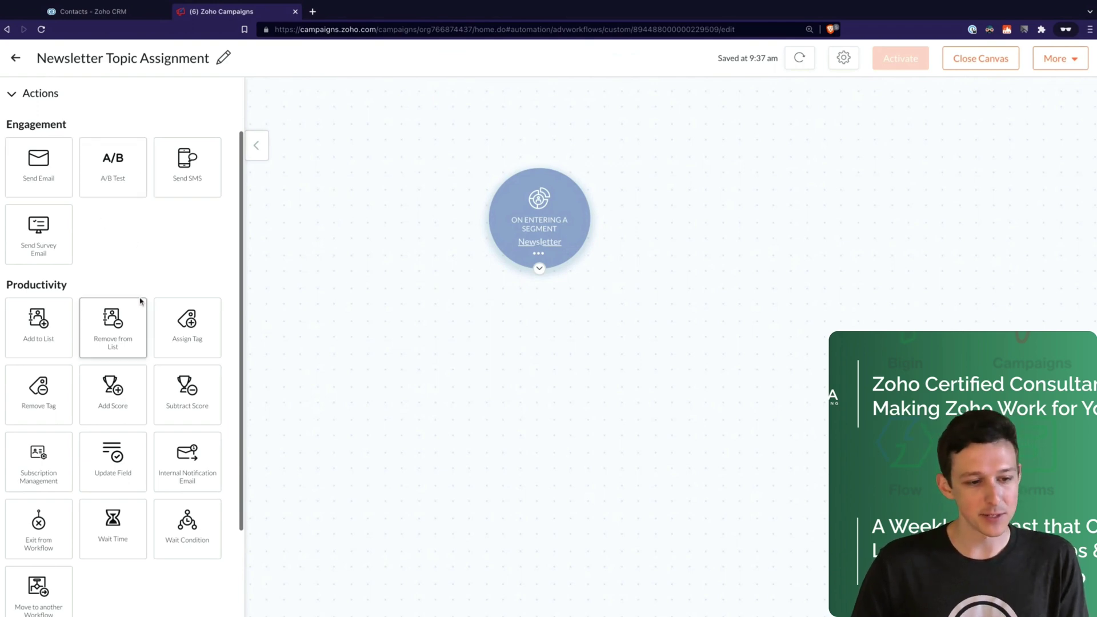
scroll(140, 302, "down", 1)
scroll(140, 301, "down", 1)
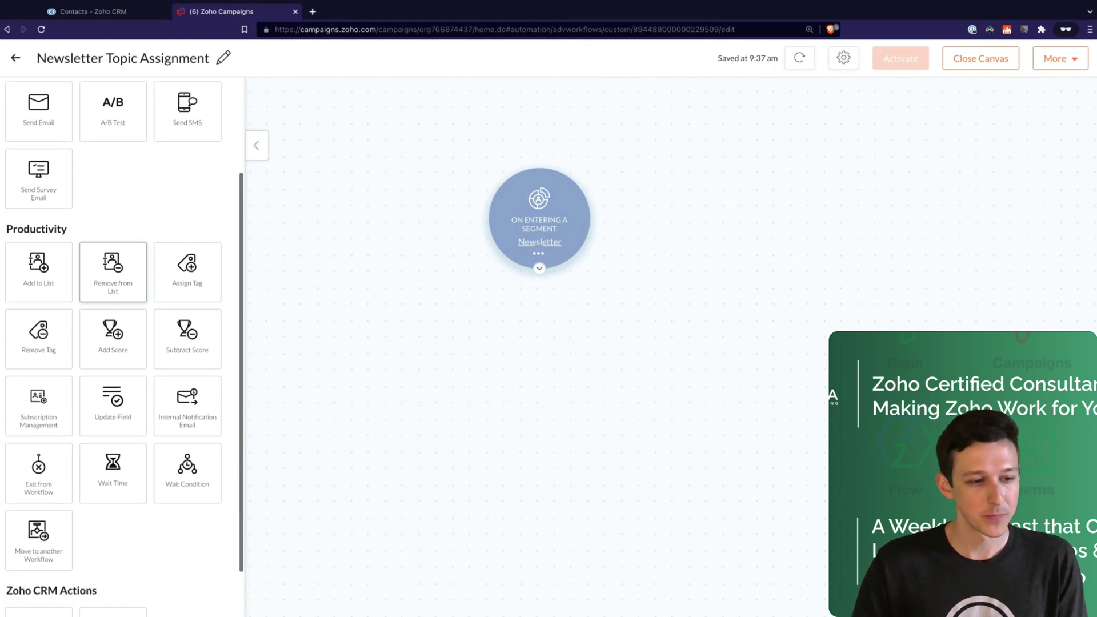
scroll(88, 323, "down", 3)
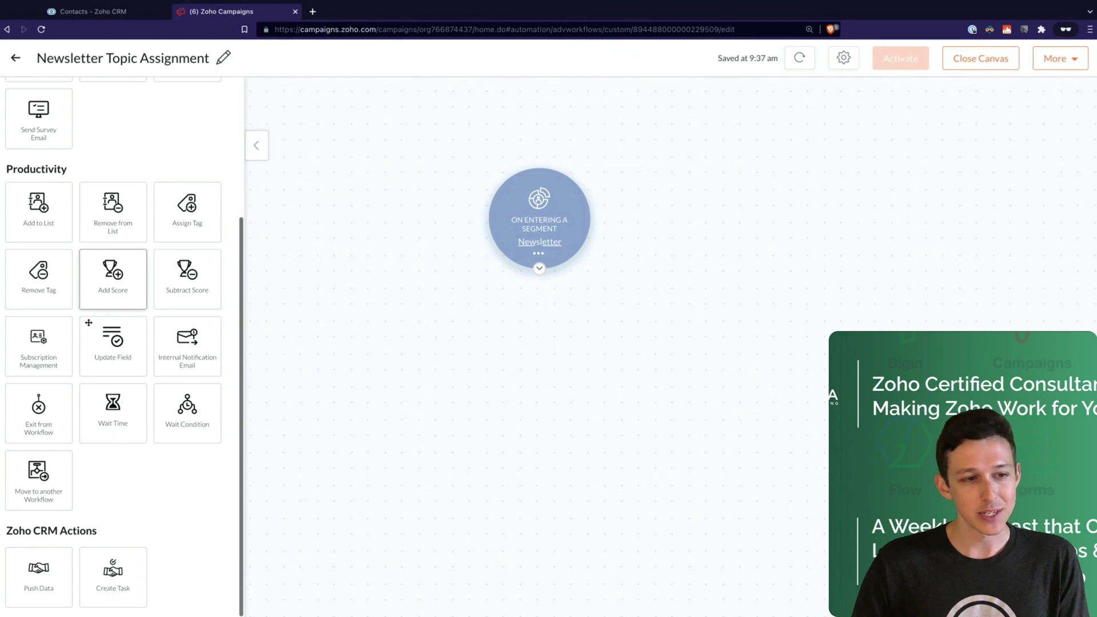
left_click_drag(38, 343, 549, 404)
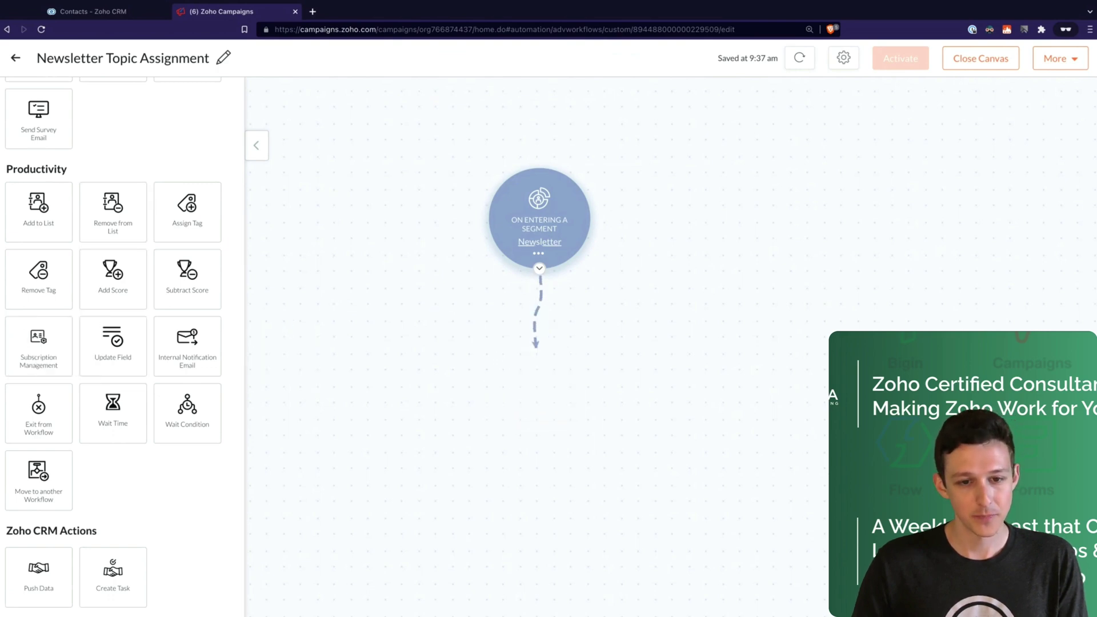
left_click(547, 409)
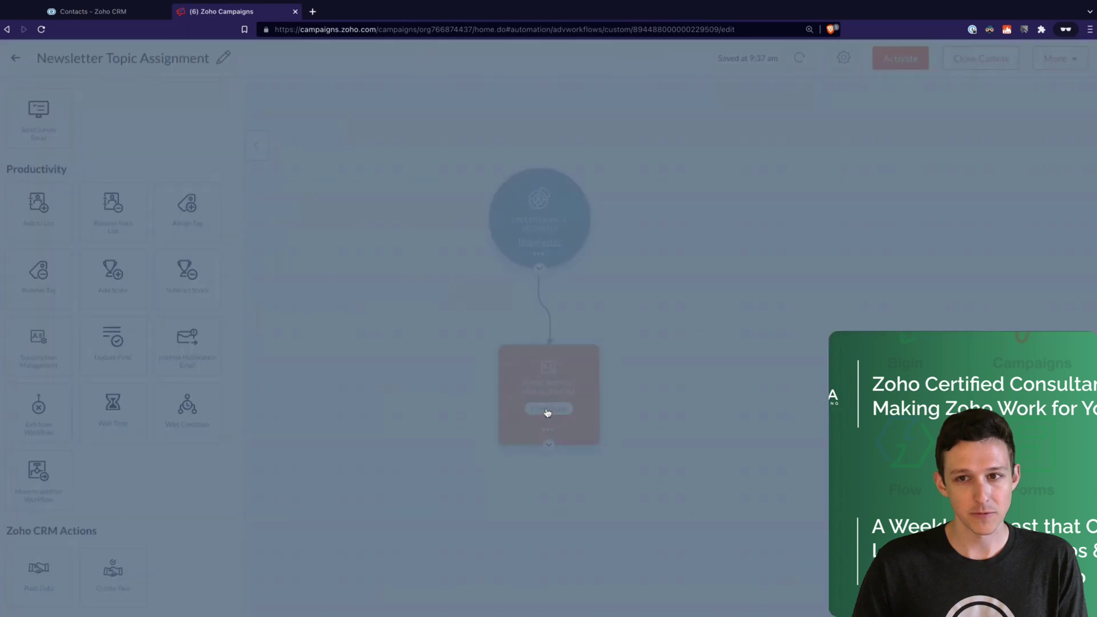
Choose Newsletter as the marketing topic for 'Add subscription to marketing topics' and save the step.
left_click(510, 247)
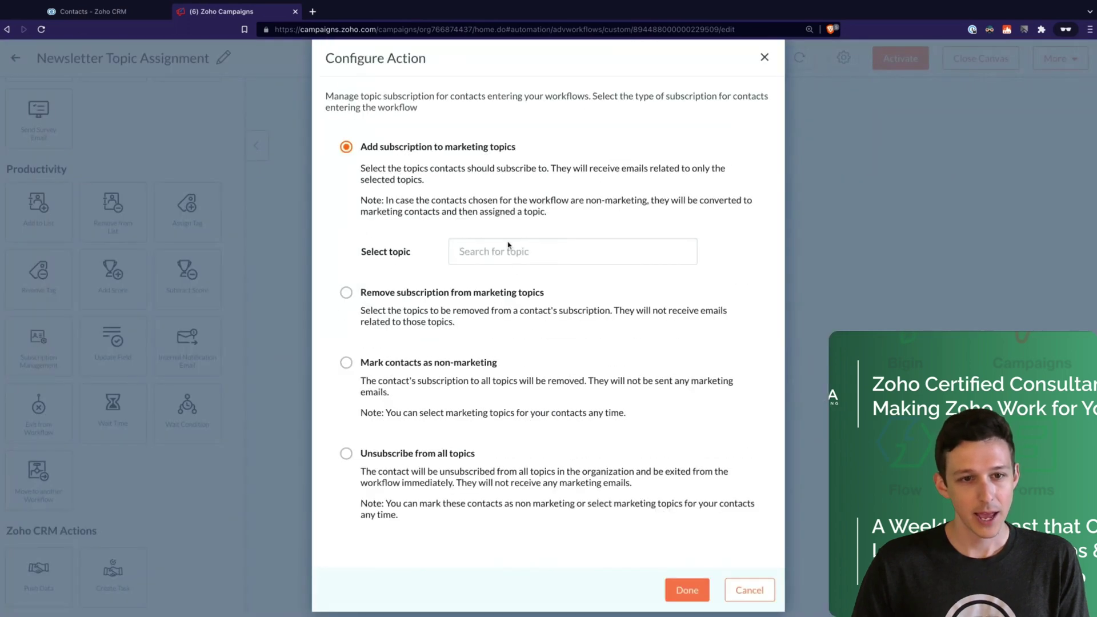
left_click(492, 302)
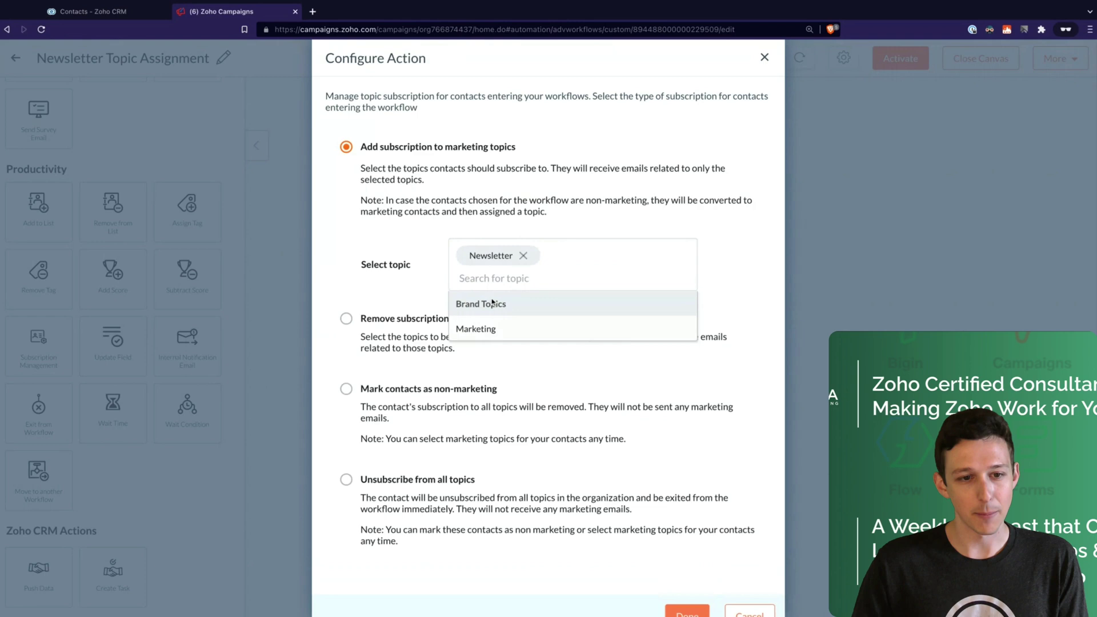
left_click(491, 90)
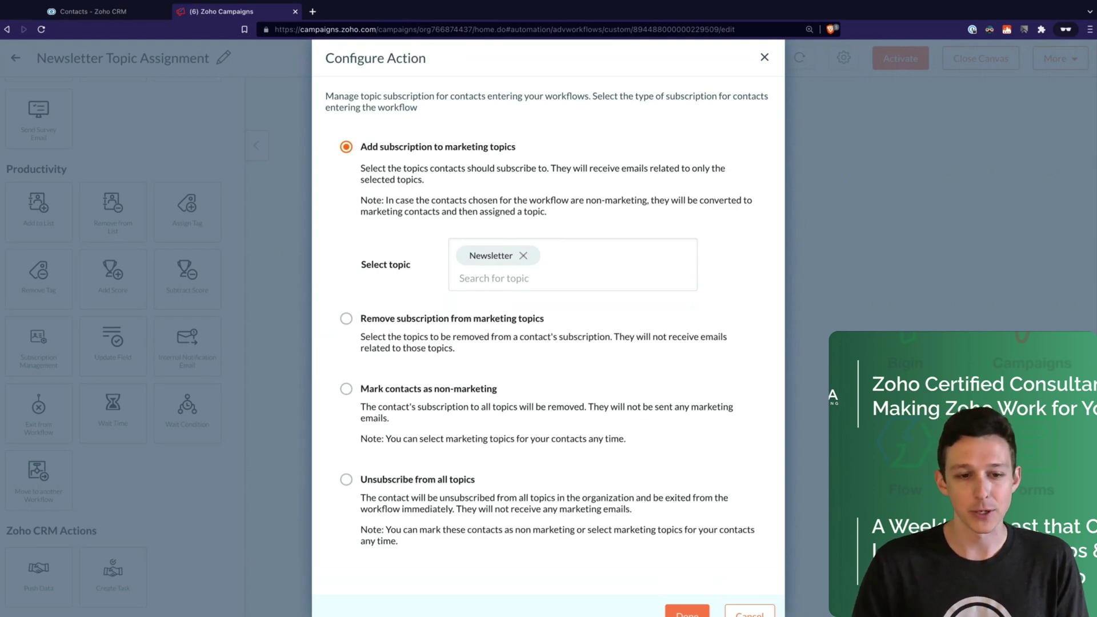
scroll(505, 222, "down", 1)
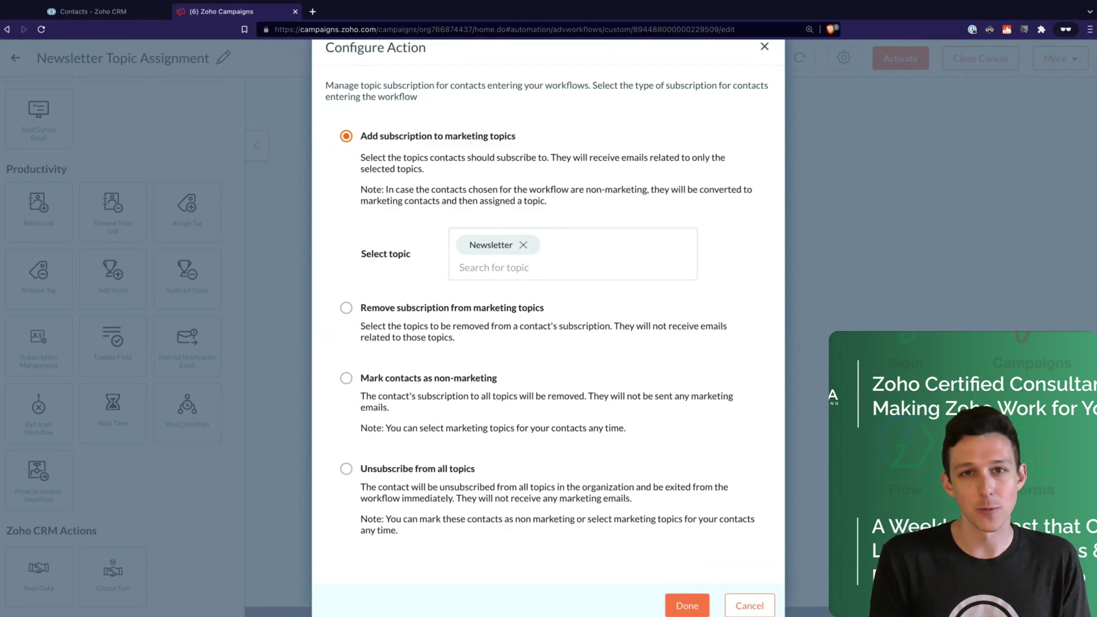
scroll(396, 460, "down", 1)
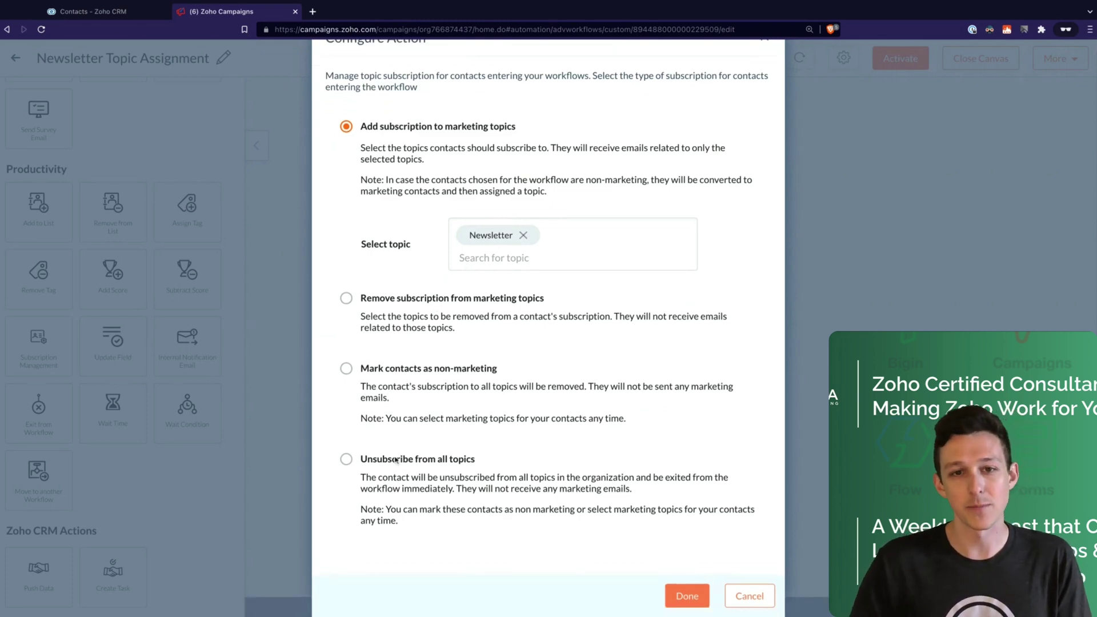
left_click(681, 596)
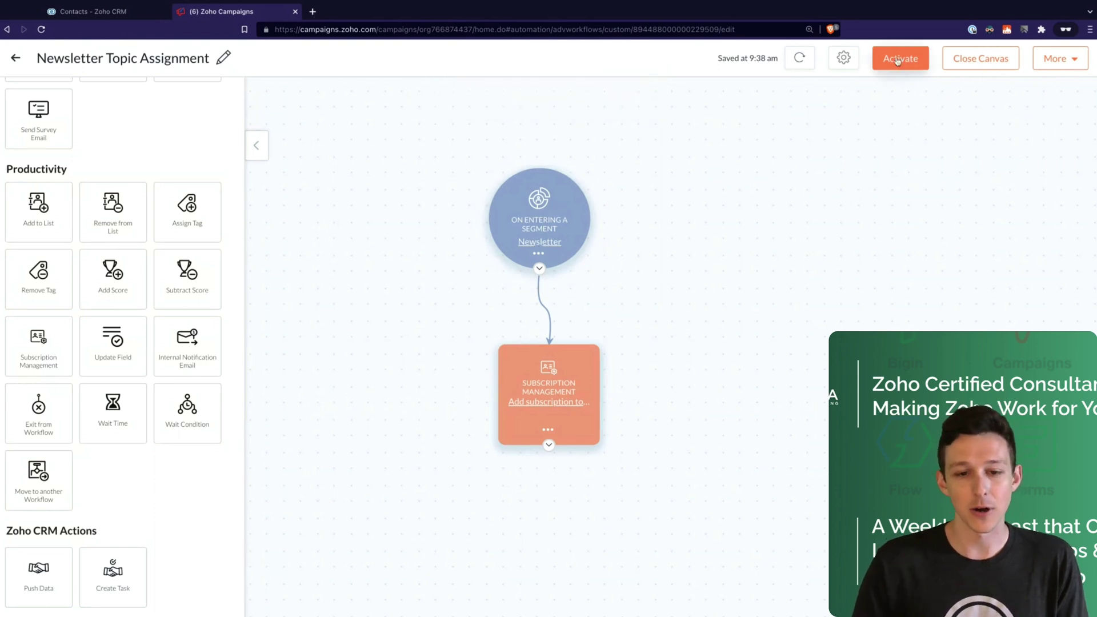
Launch the Newsletter Topic Assignment workflow for its 8 qualifying contacts and return to All Workflows.
left_click(898, 59)
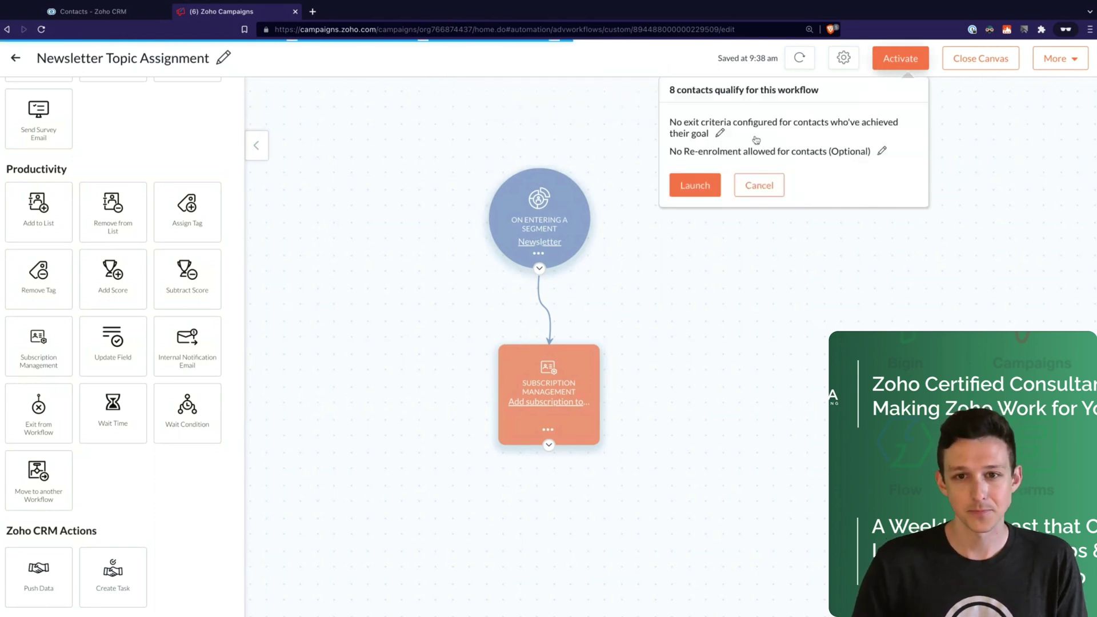
left_click(696, 190)
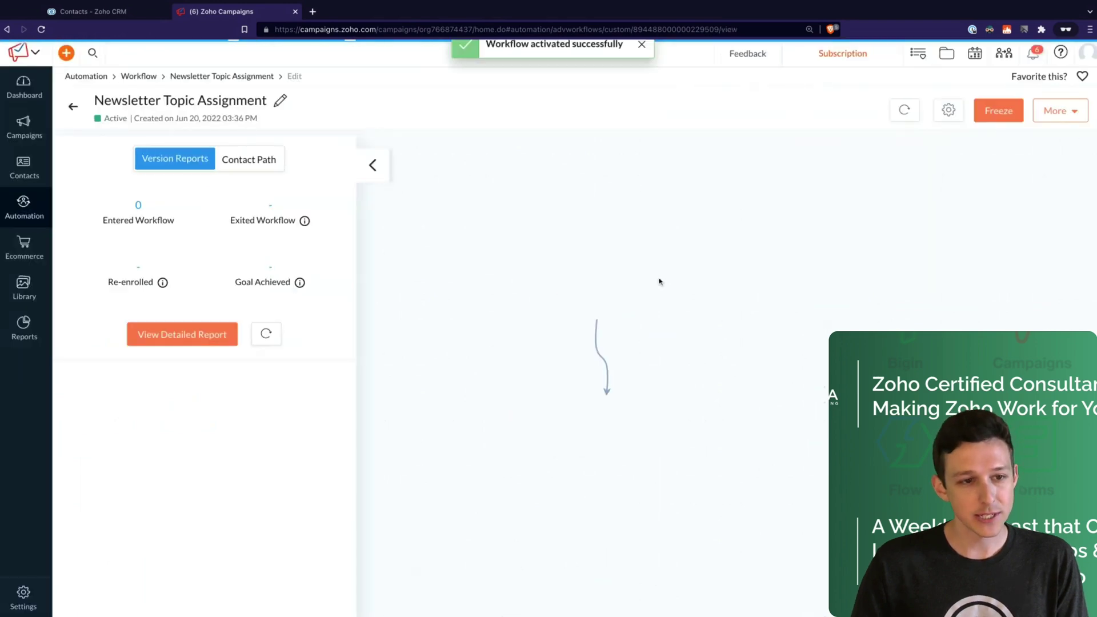
left_click(74, 108)
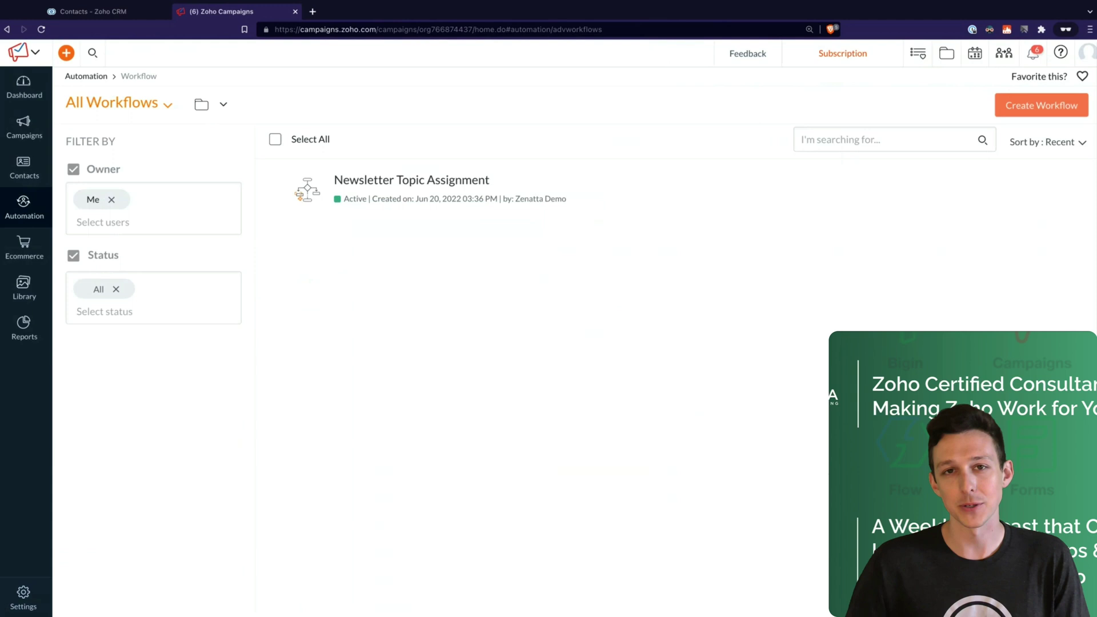
left_click(452, 185)
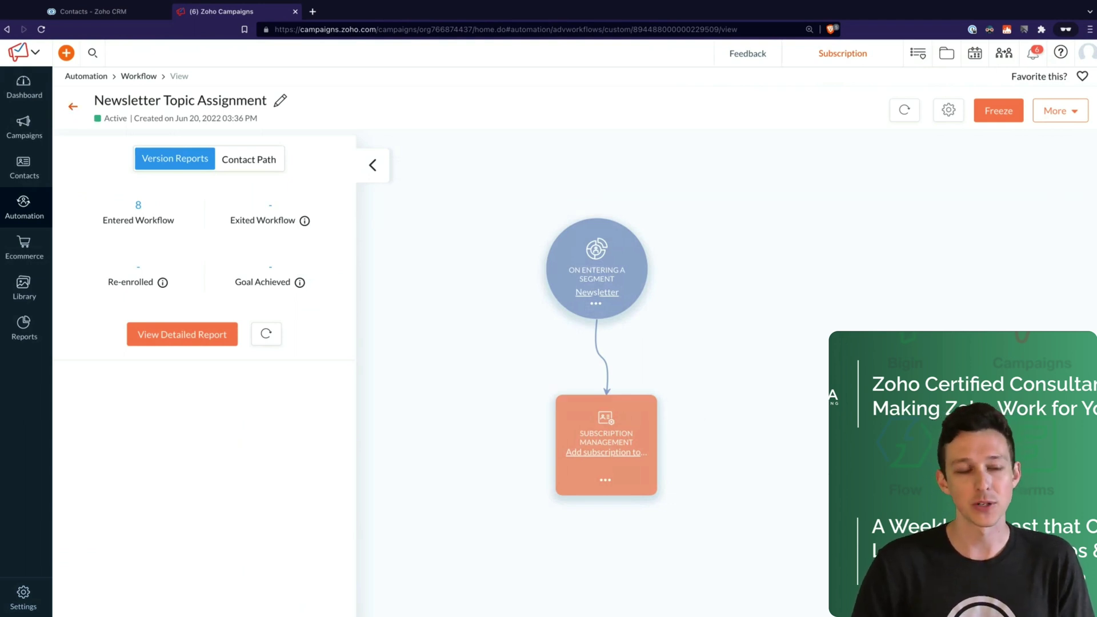
left_click(73, 106)
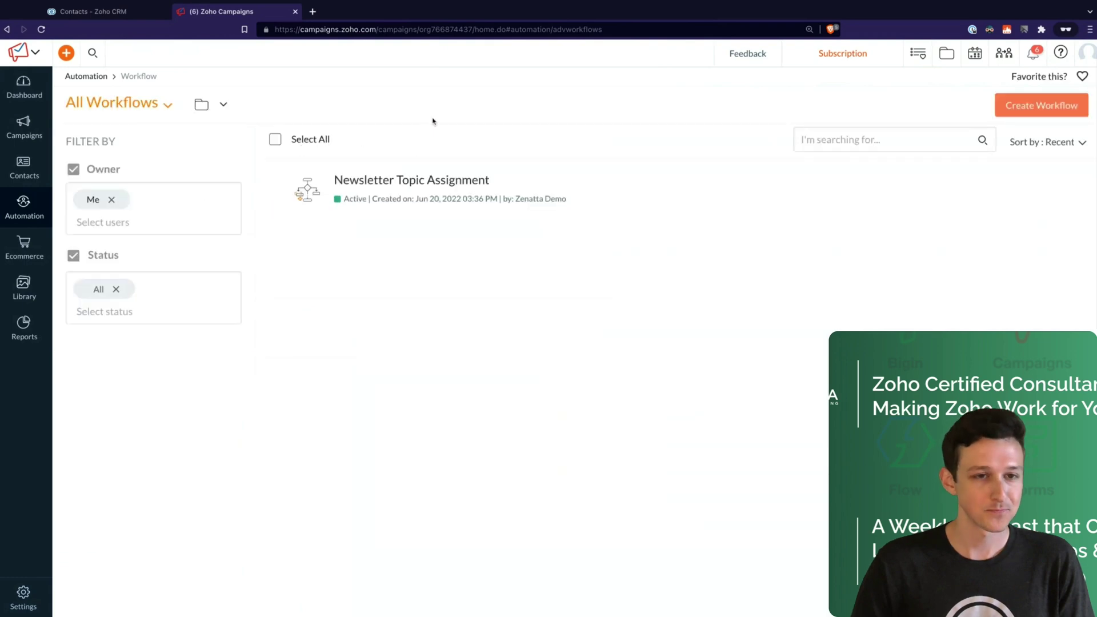